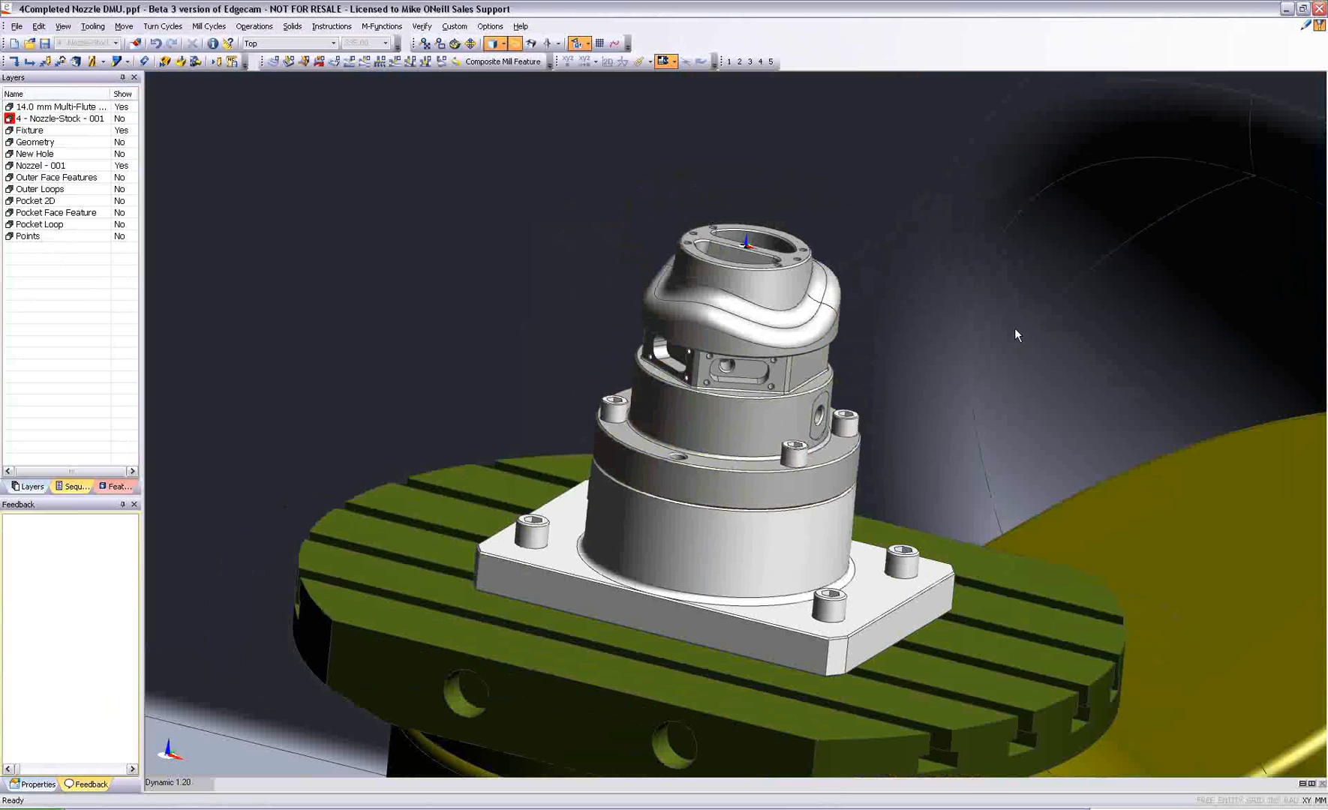
Step: Start a Roughing Operation on the nozzle solid with no boundary entities and enable Digitise Stock
scroll(1015, 335, "up", 3)
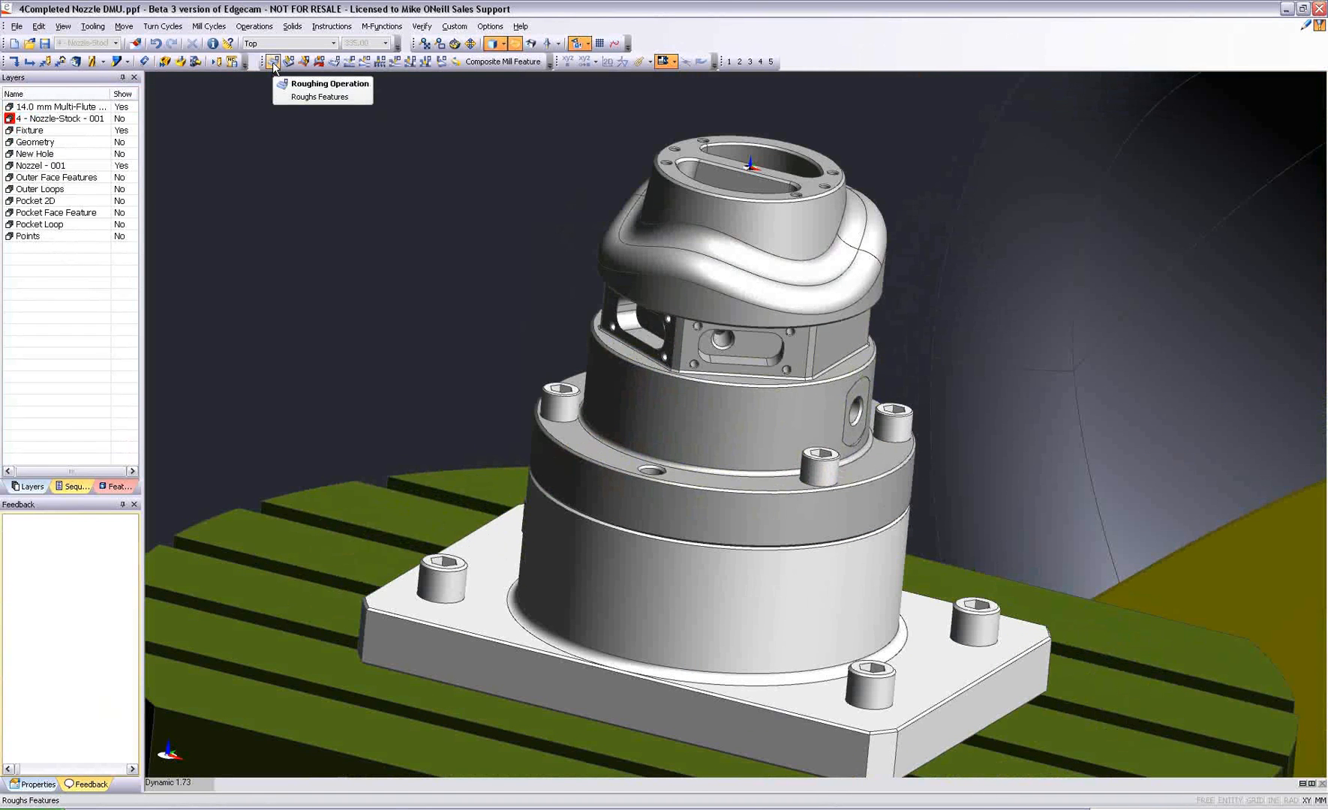
left_click(273, 62)
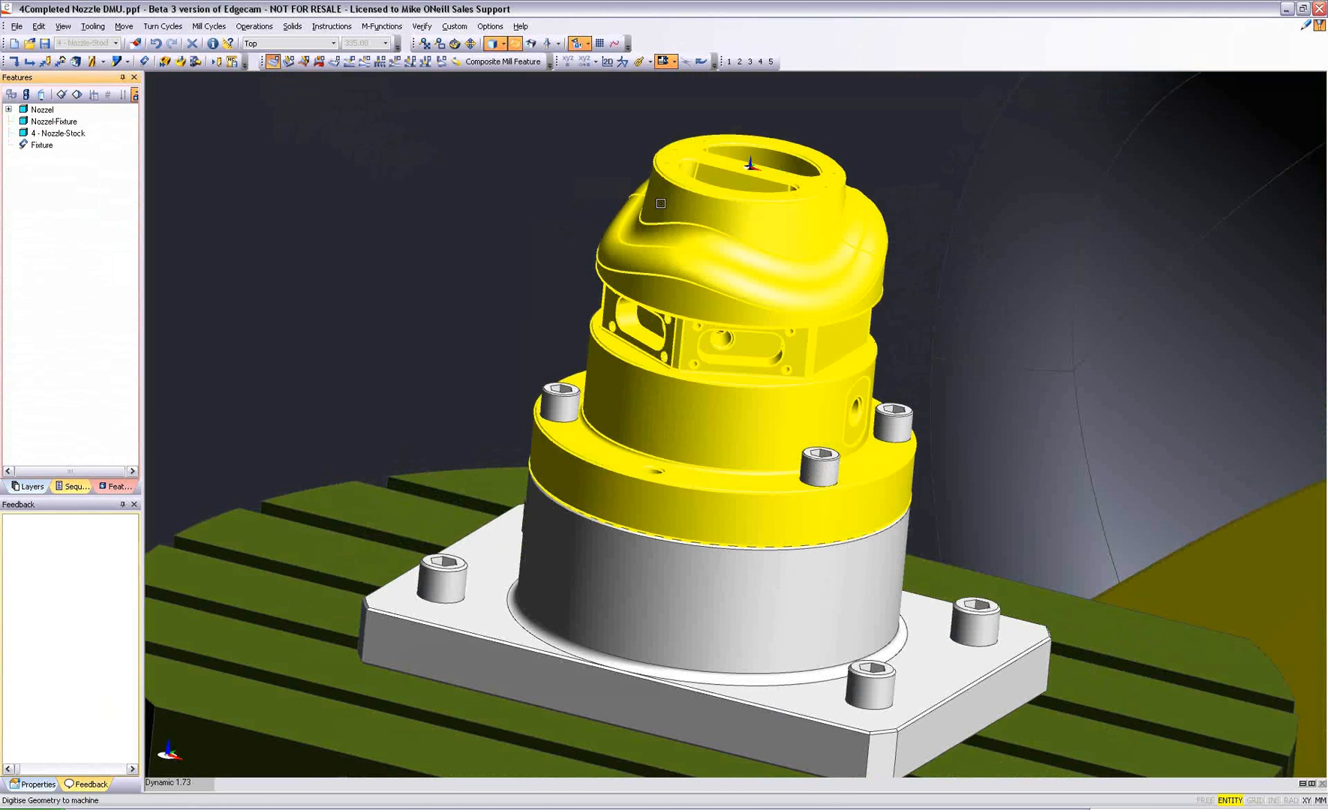
left_click(654, 207)
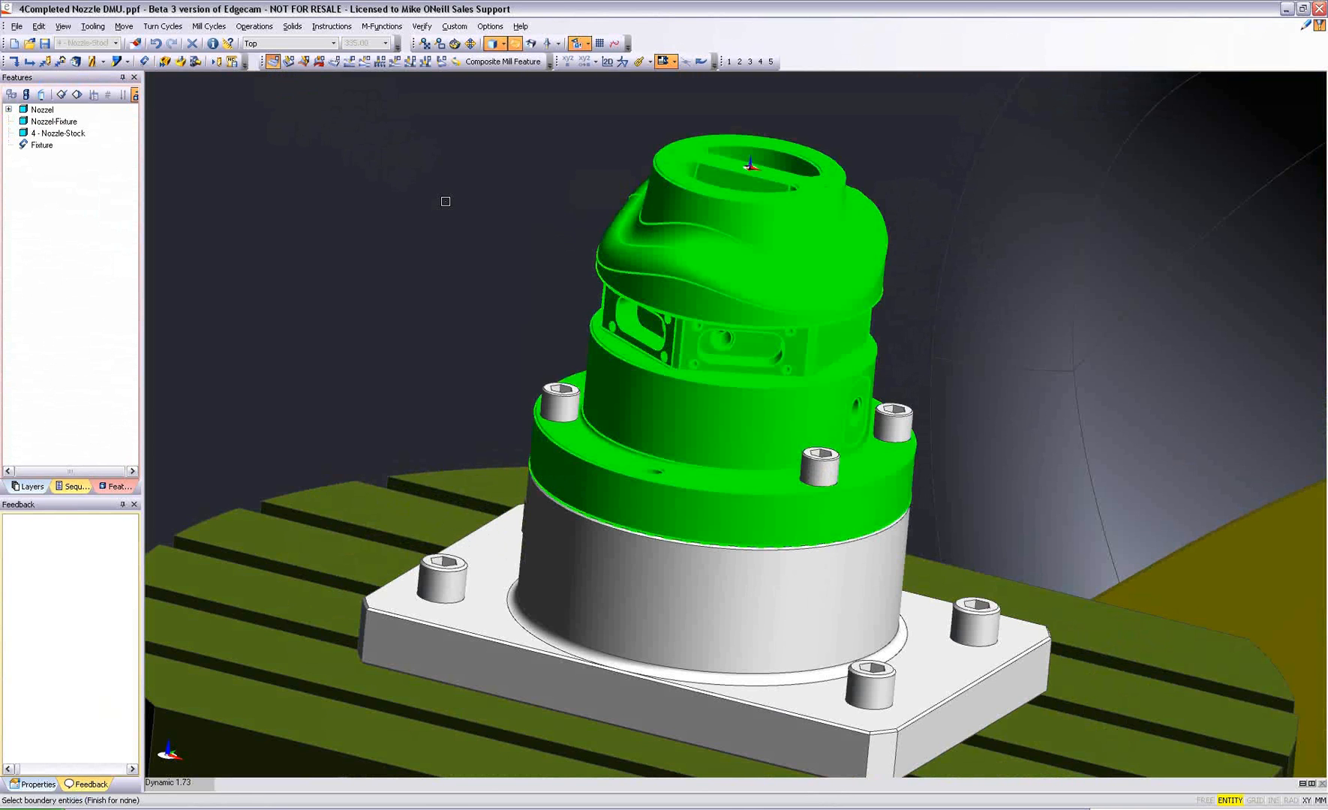
right_click(446, 201)
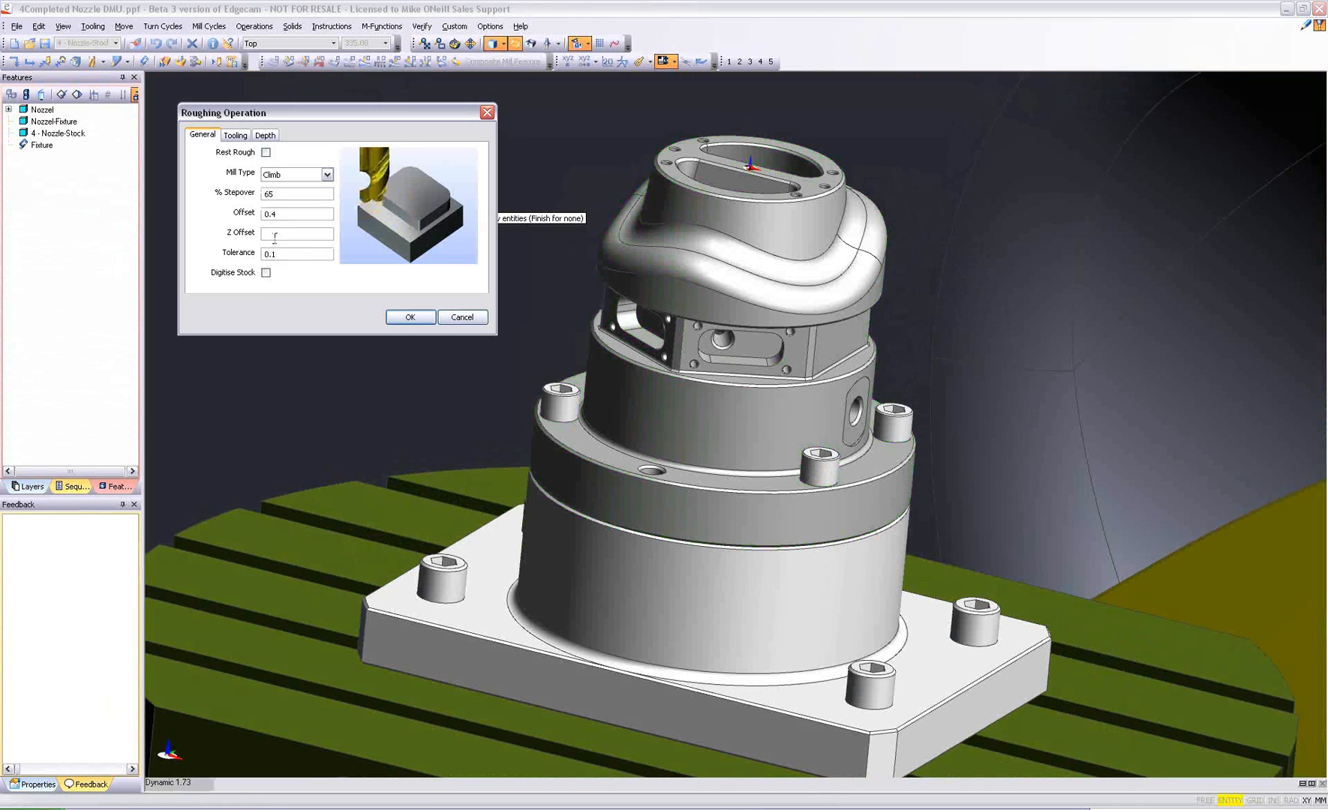
left_click(266, 273)
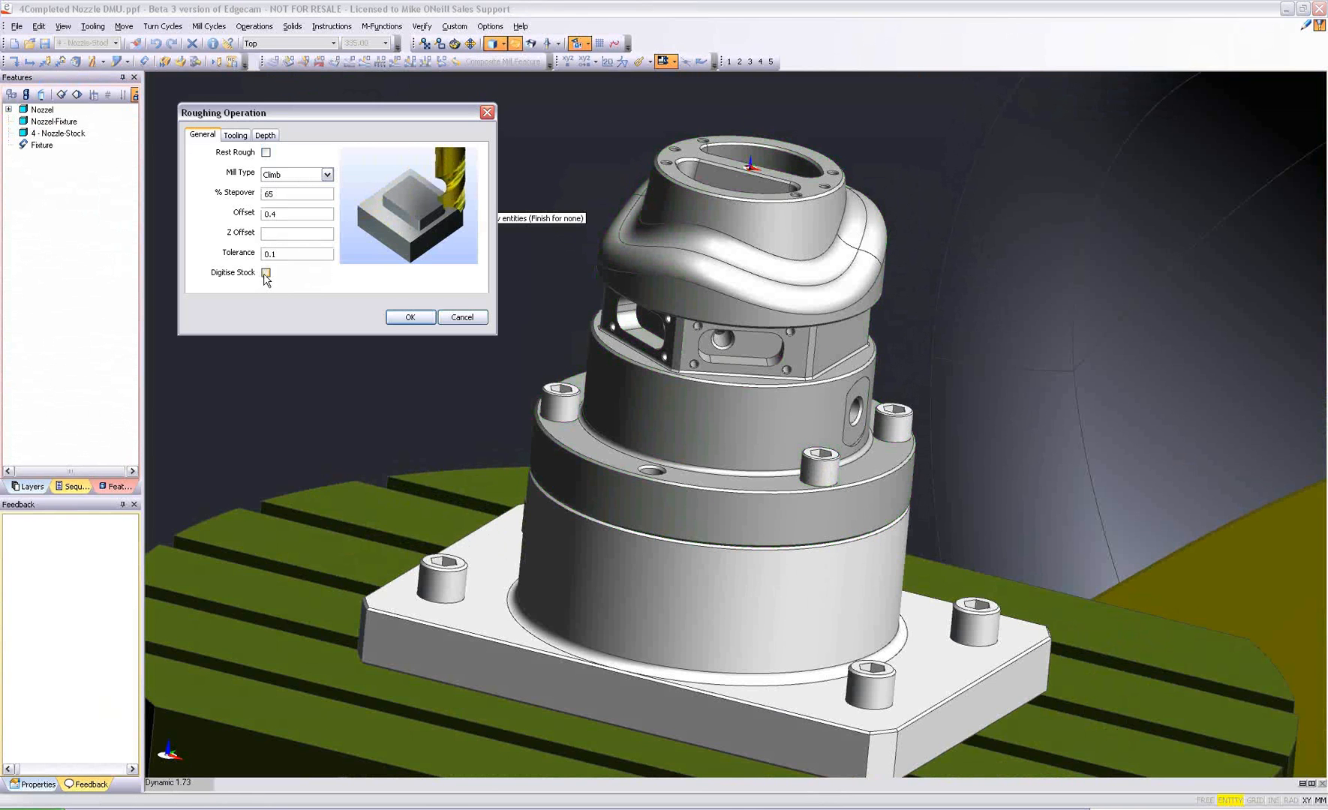
left_click(278, 233)
left_click(288, 215)
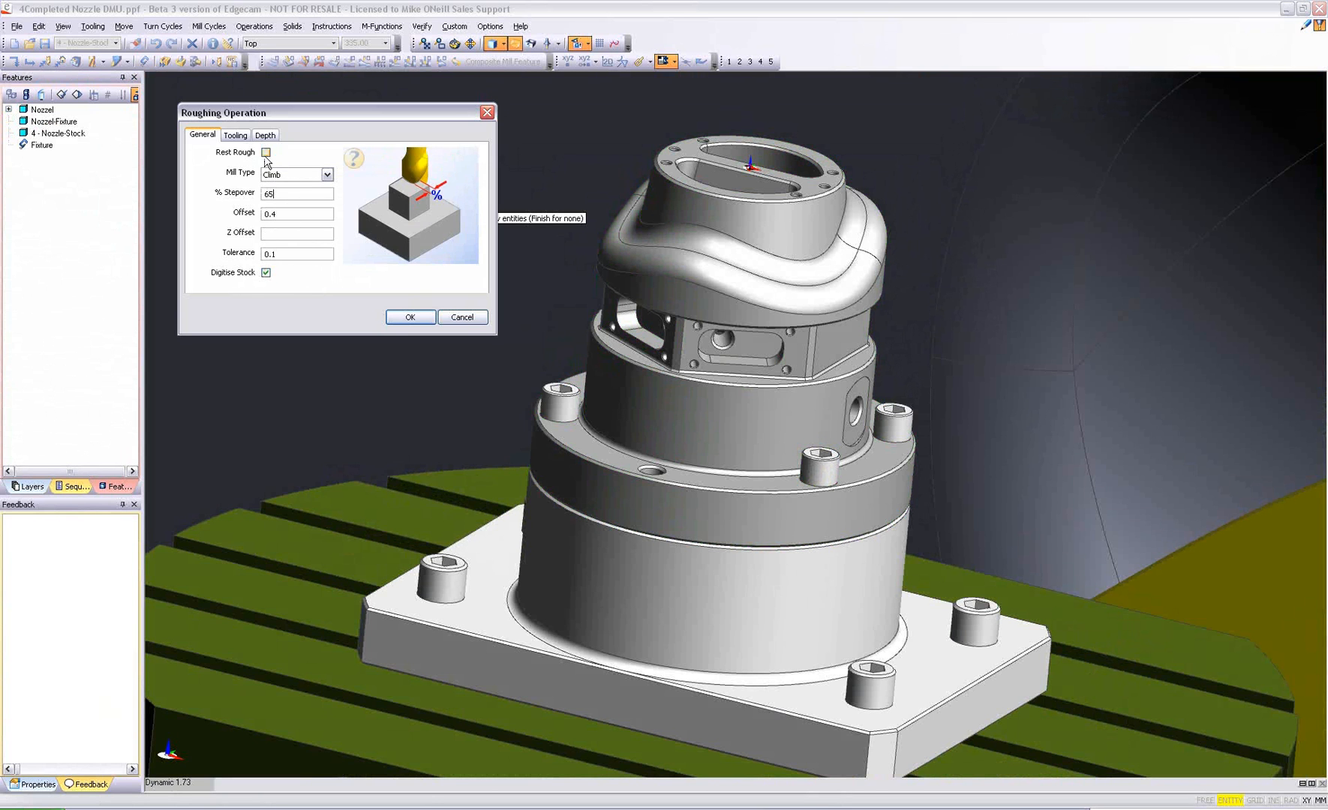
Step: Load the 14.0 mm Multi-Flute End Mill from the tool store for the roughing operation
left_click(237, 136)
left_click(417, 278)
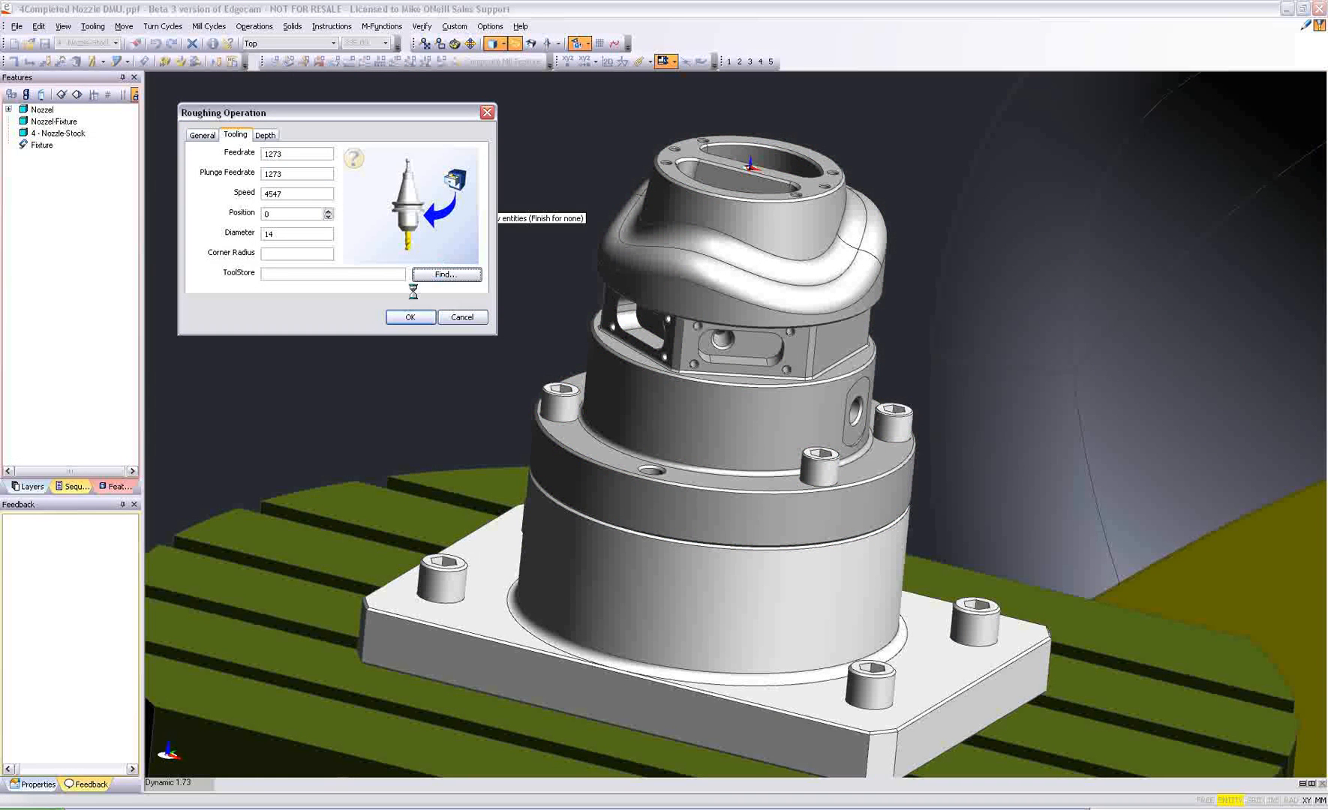
scroll(191, 298, "down", 5)
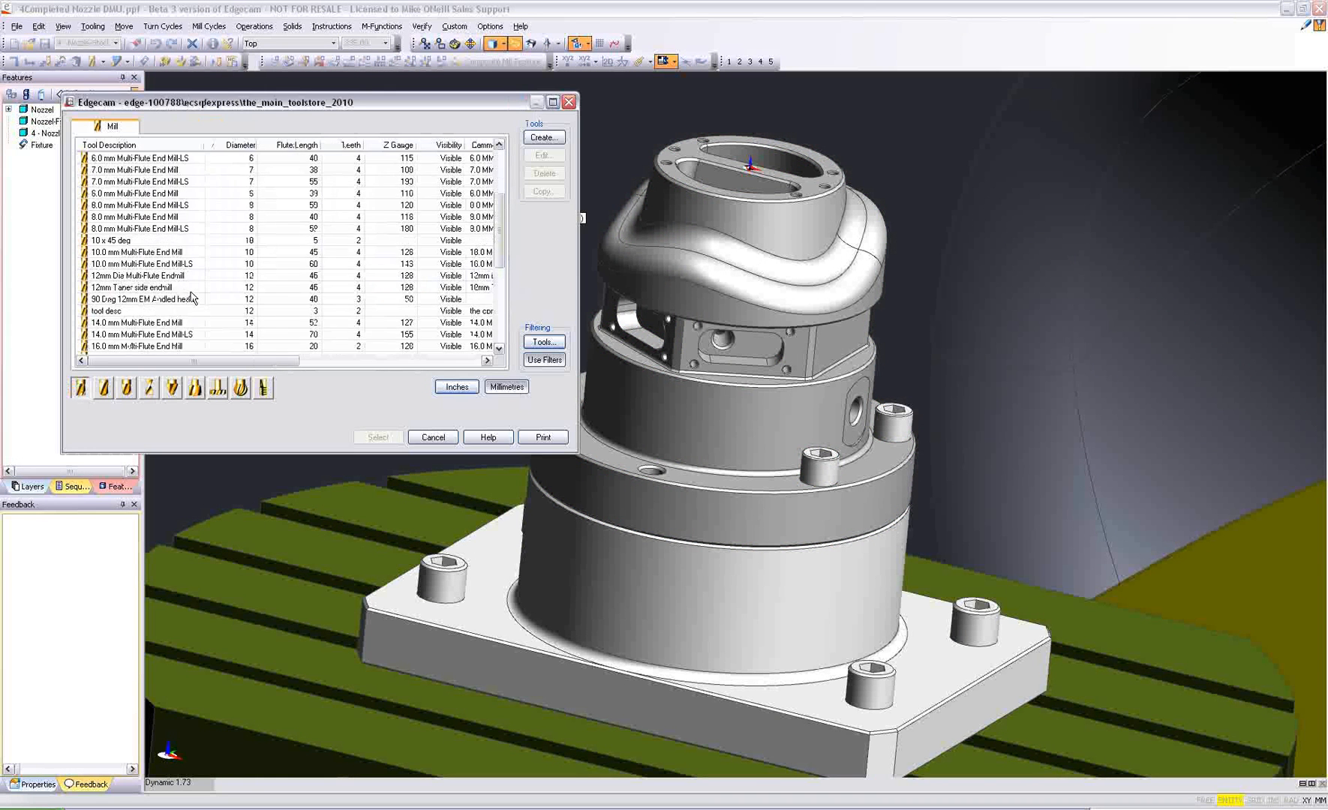
scroll(192, 298, "down", 4)
scroll(171, 306, "down", 1)
left_click(177, 324)
left_click(378, 436)
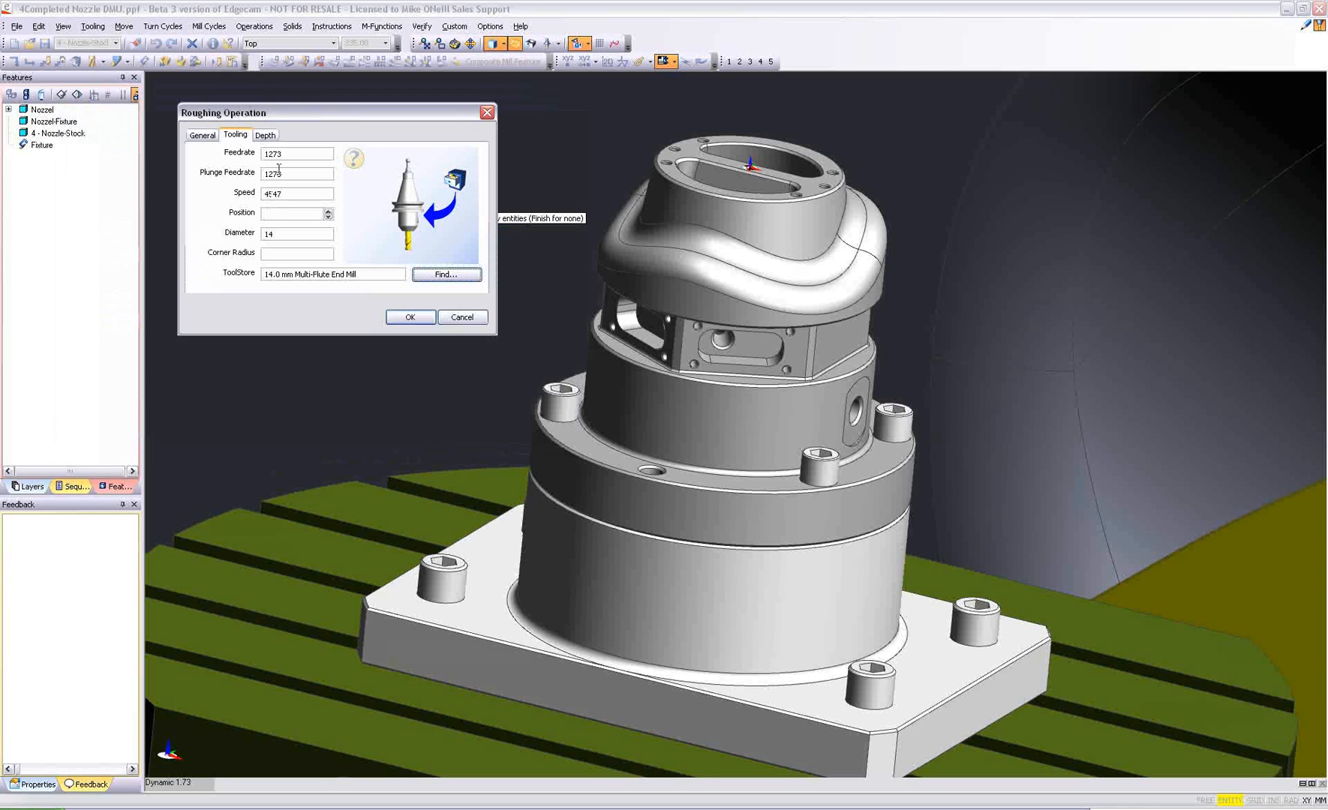
Step: Review the roughing operation's tool position and depth settings, and generate the toolpath
left_click(295, 216)
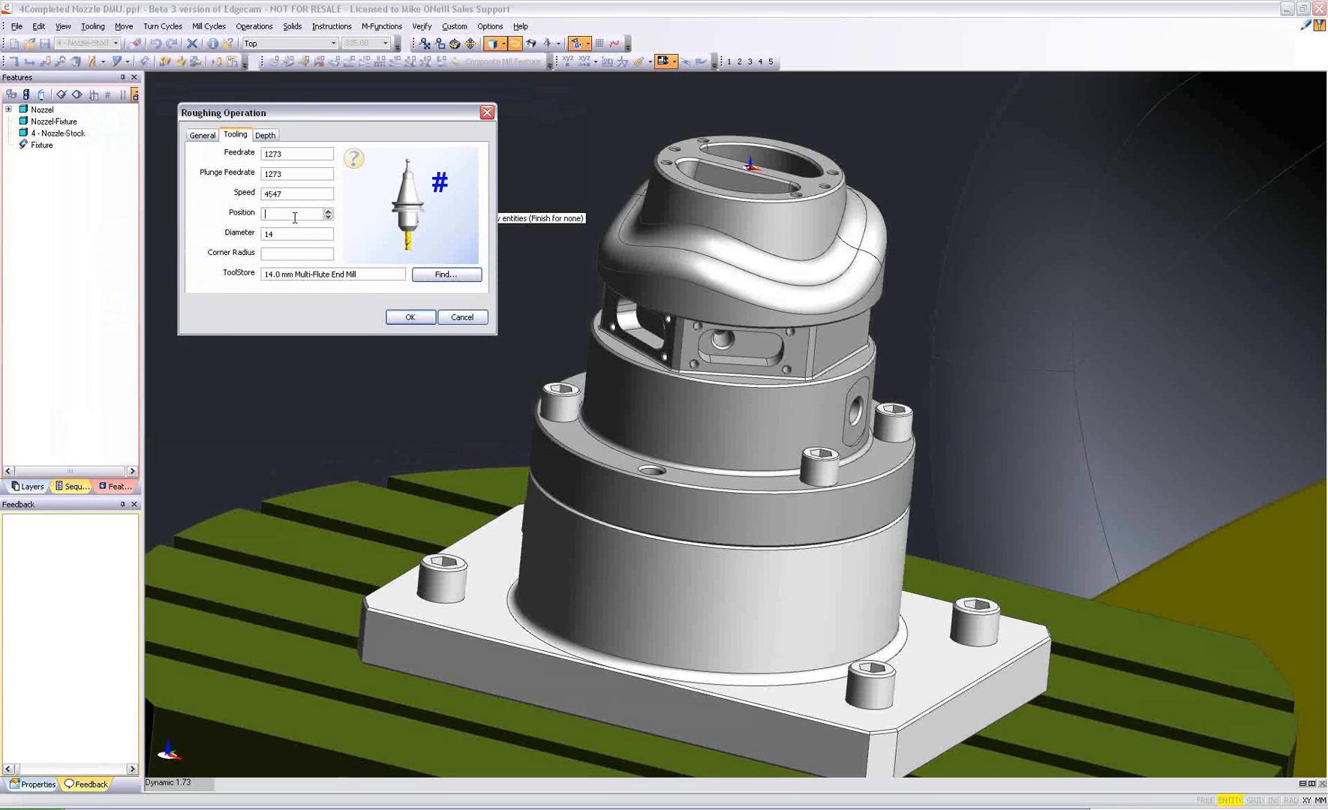
left_click(265, 136)
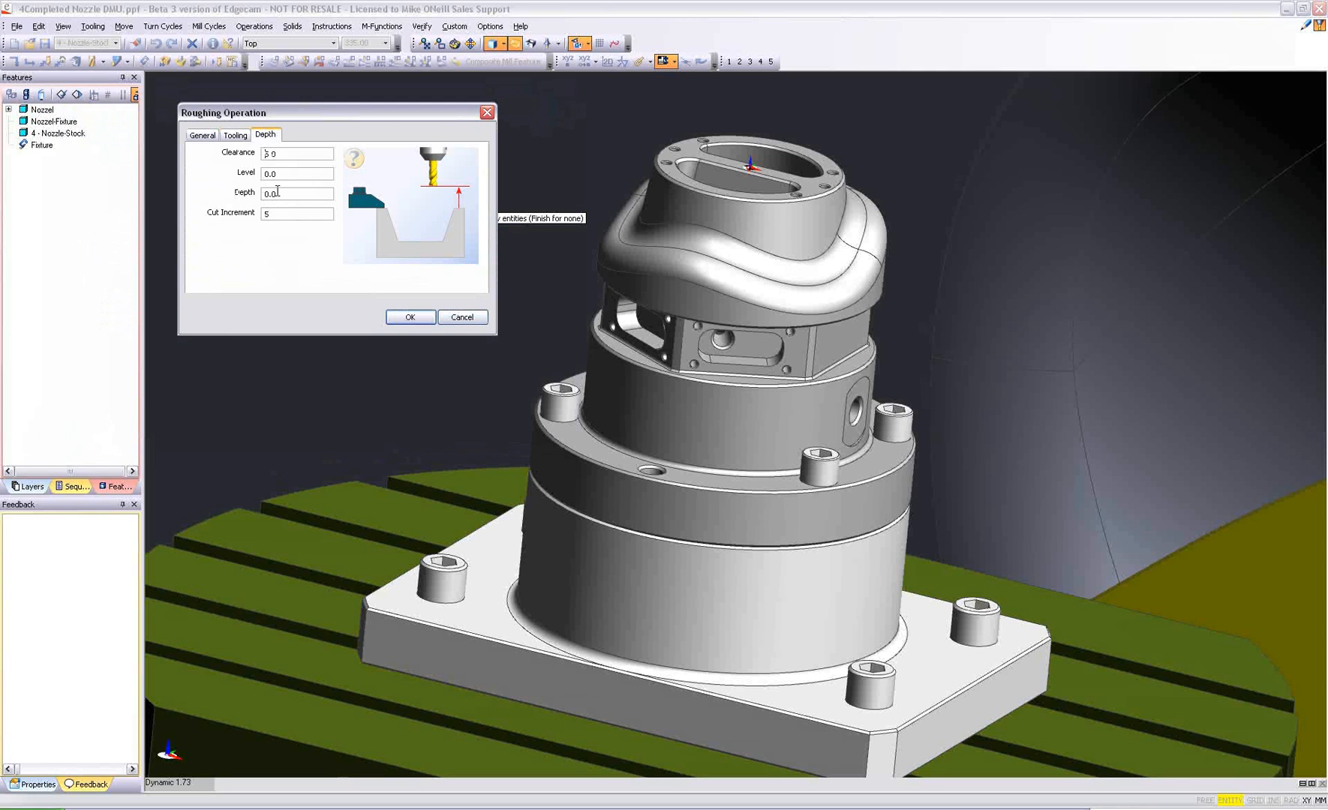
left_click(410, 318)
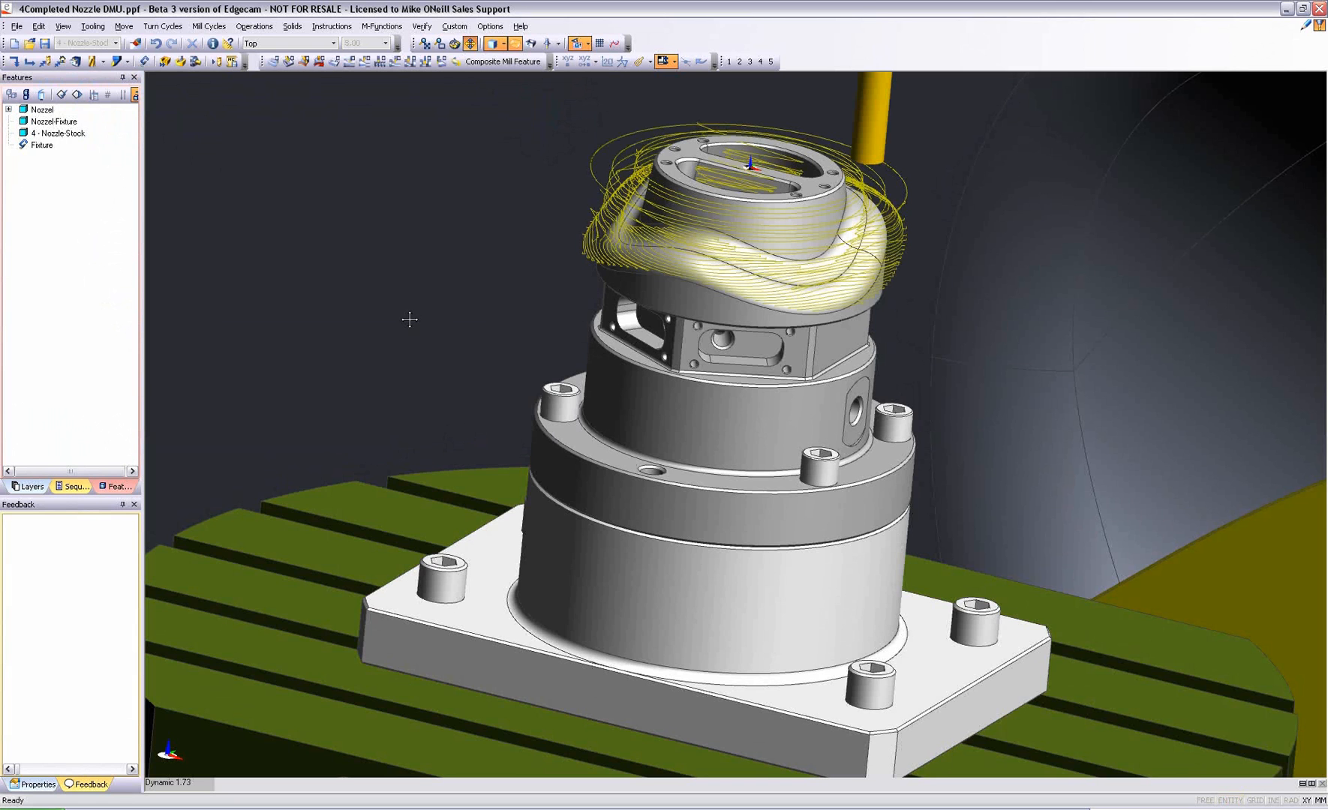
Step: Inspect the roughing toolpath around the nozzle and update the work-in-progress stock
middle_click_drag(410, 317, 399, 346)
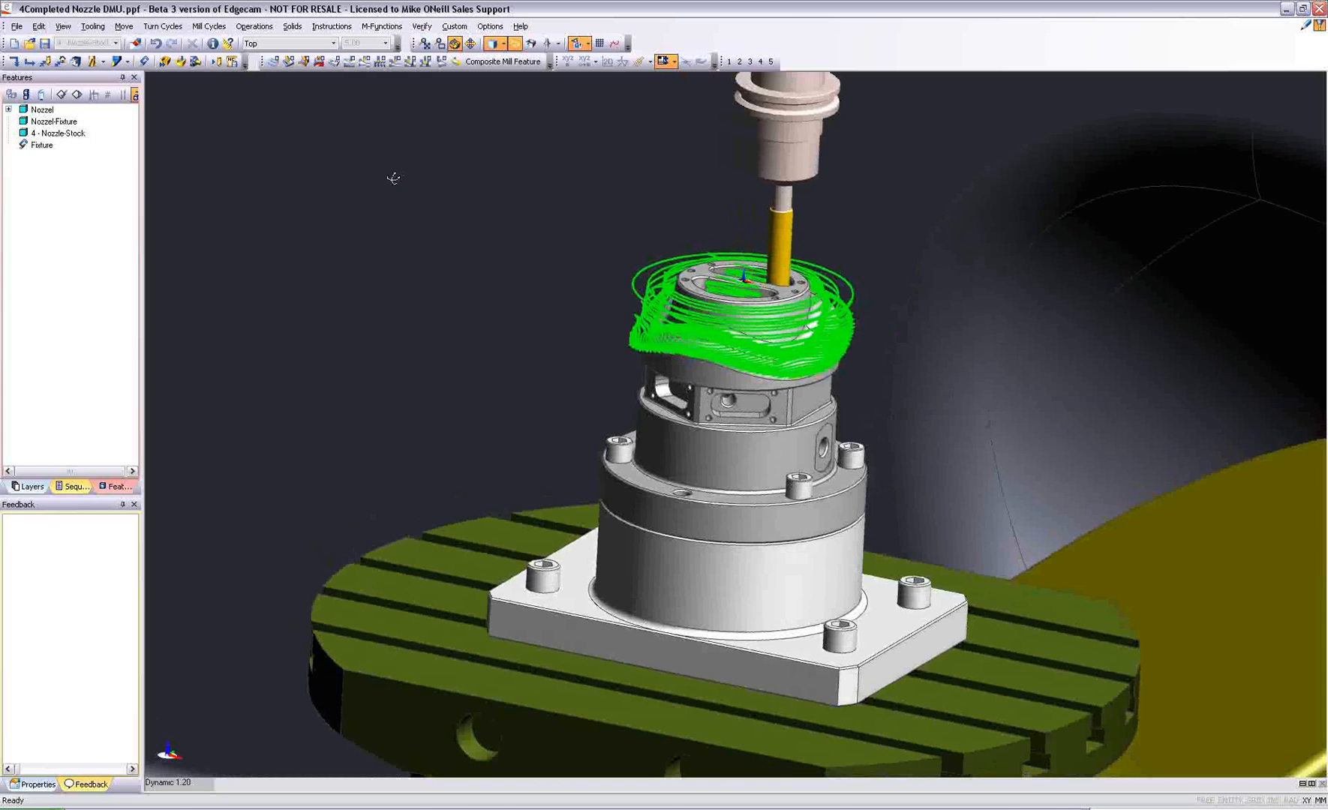
middle_click_drag(393, 178, 344, 171)
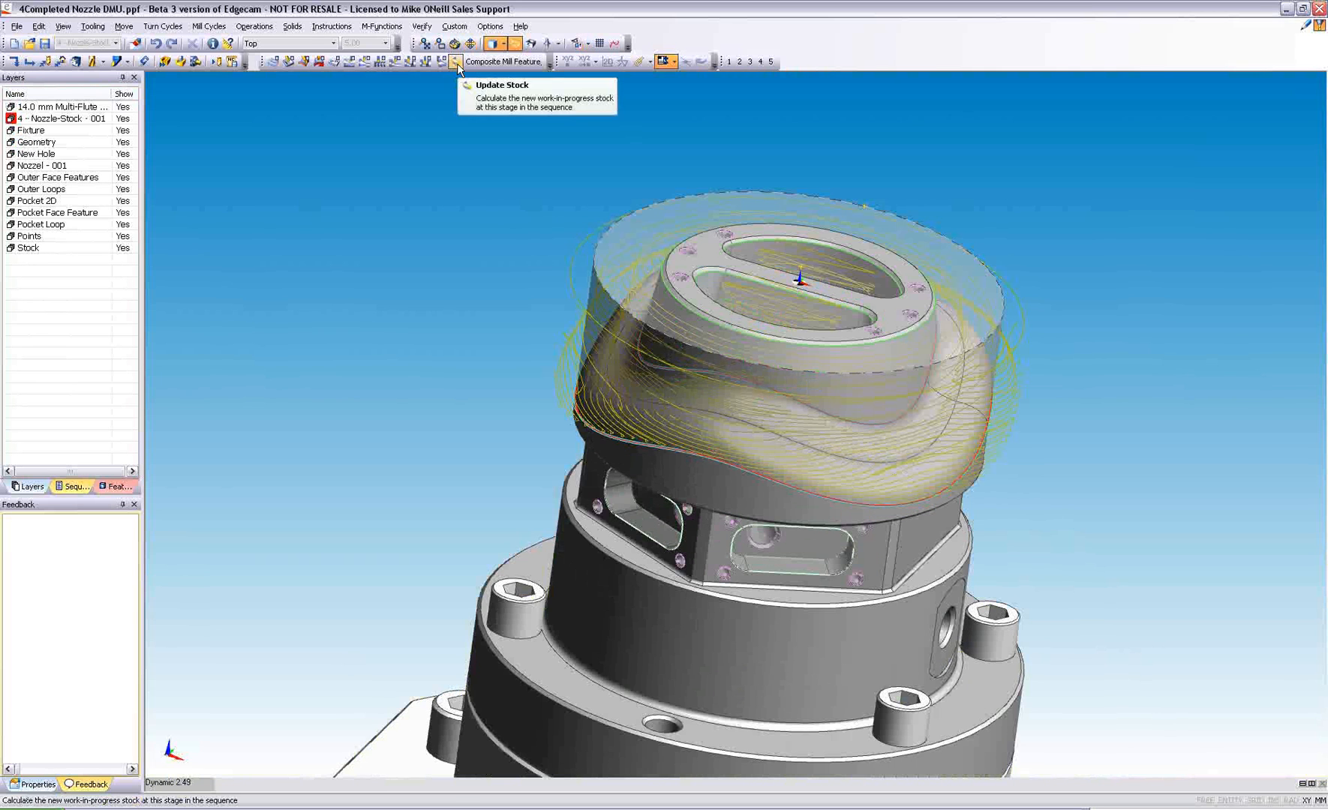
left_click(456, 63)
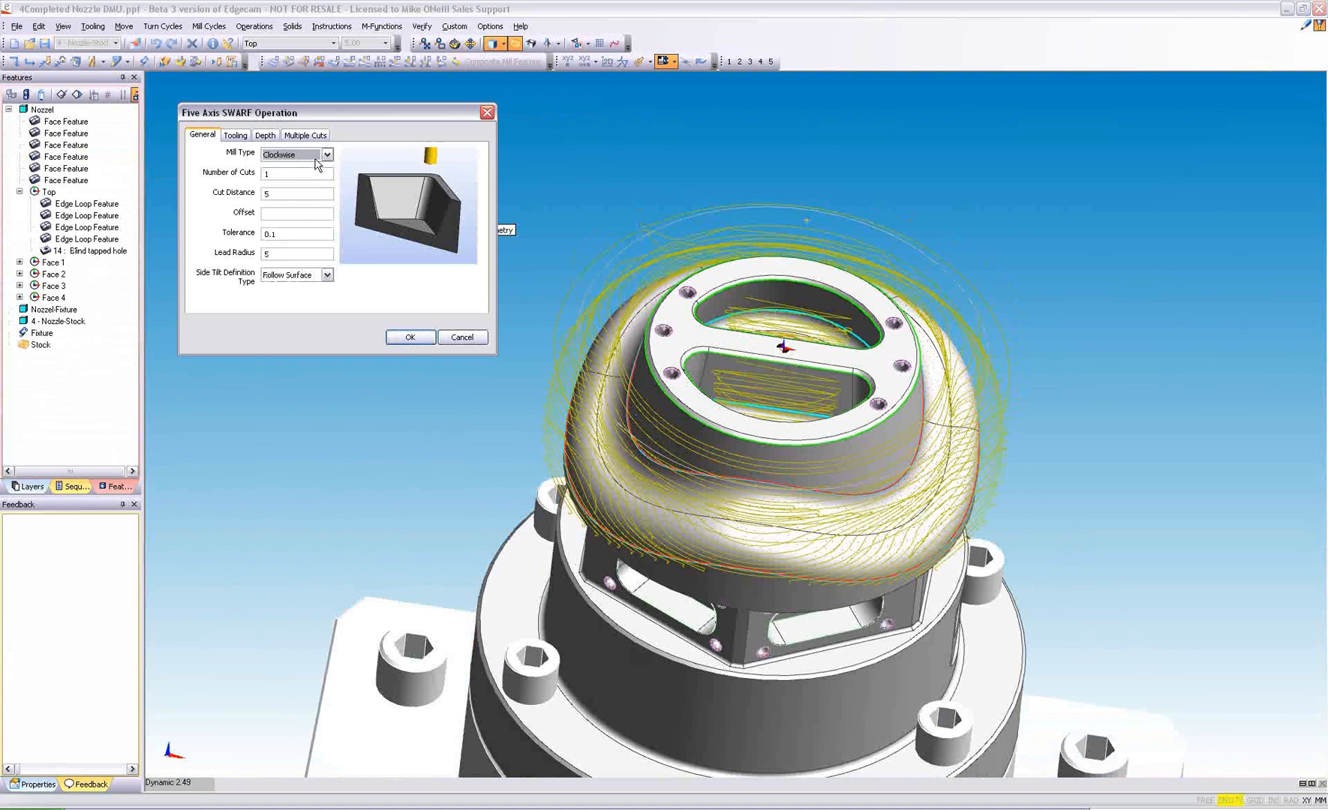
Step: Set the Five Axis SWARF operation's mill type to Climb and load the 8.0 mm Ball Nose Mill - LS from the tool store
left_click(324, 155)
left_click(305, 186)
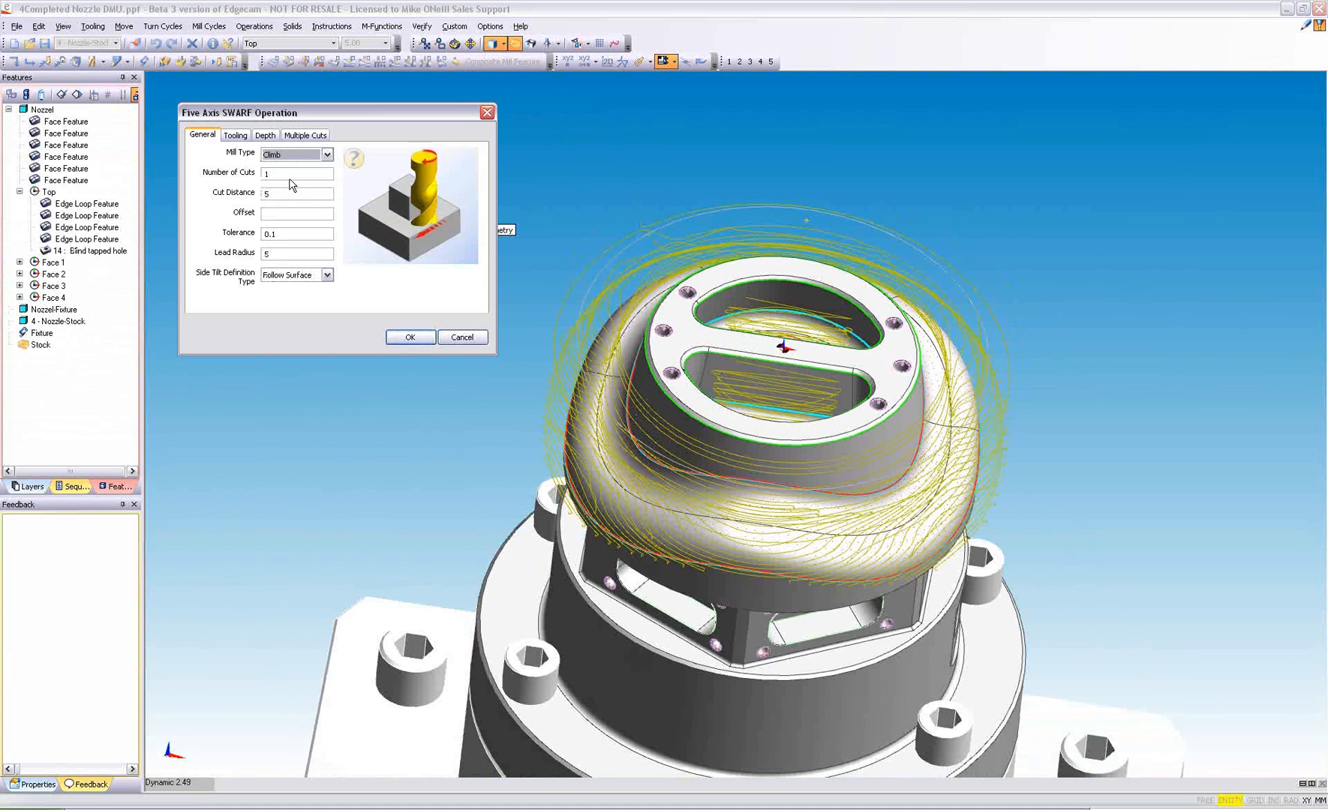
left_click(283, 174)
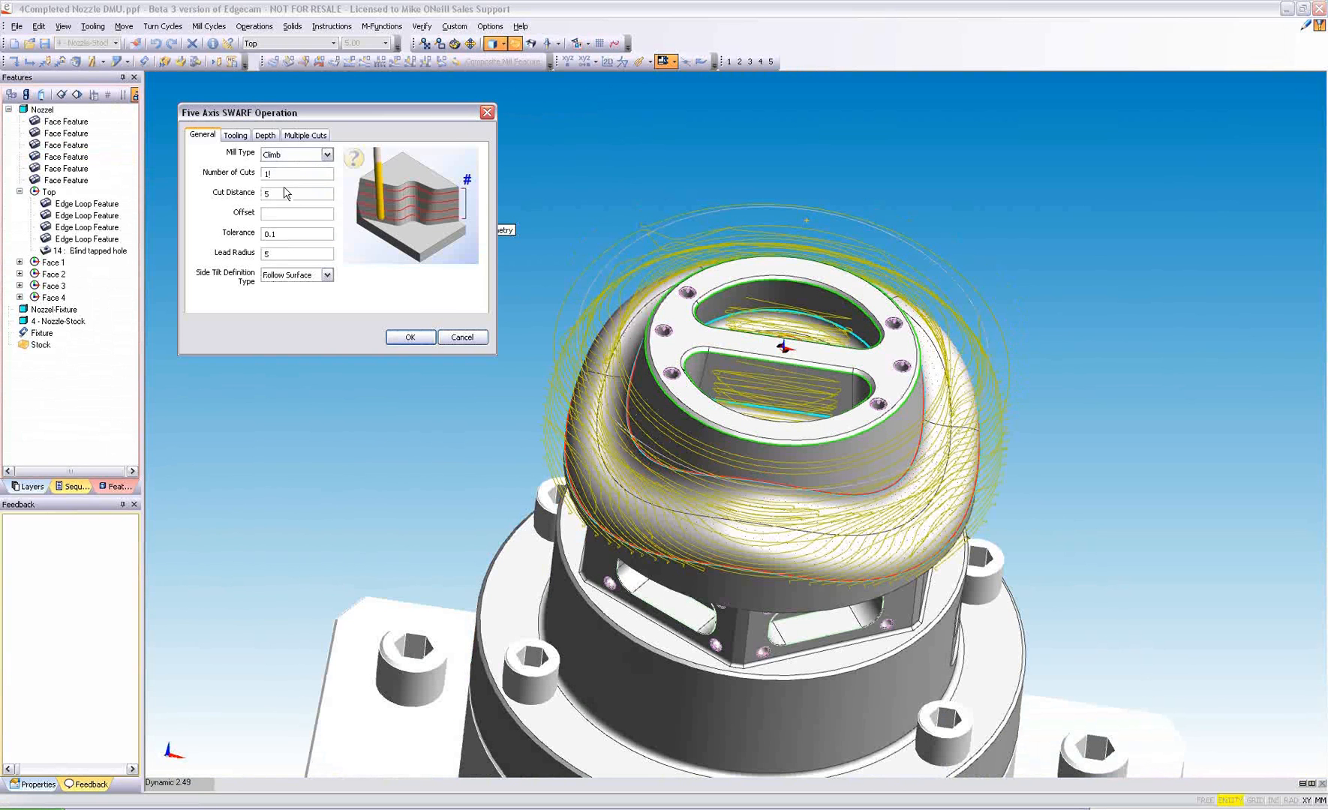
left_click(235, 136)
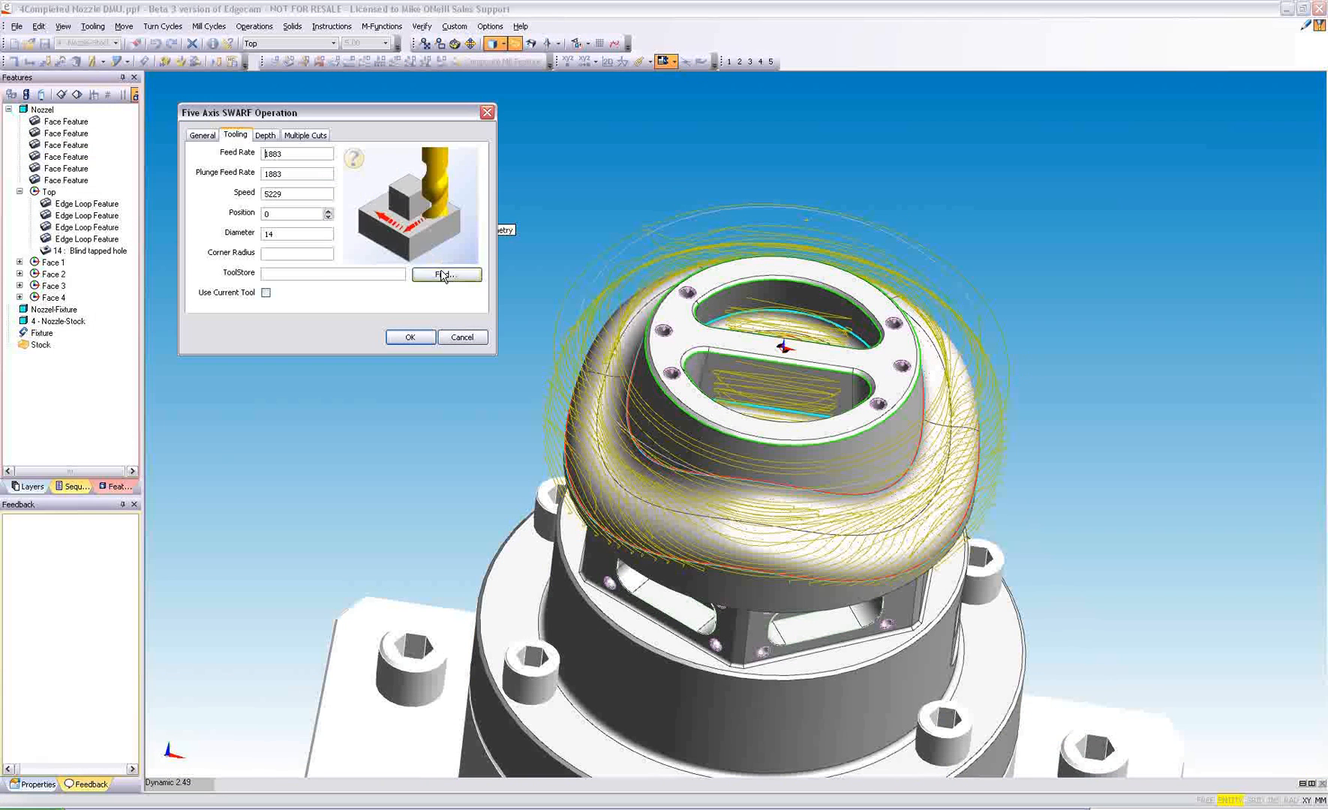
left_click(444, 277)
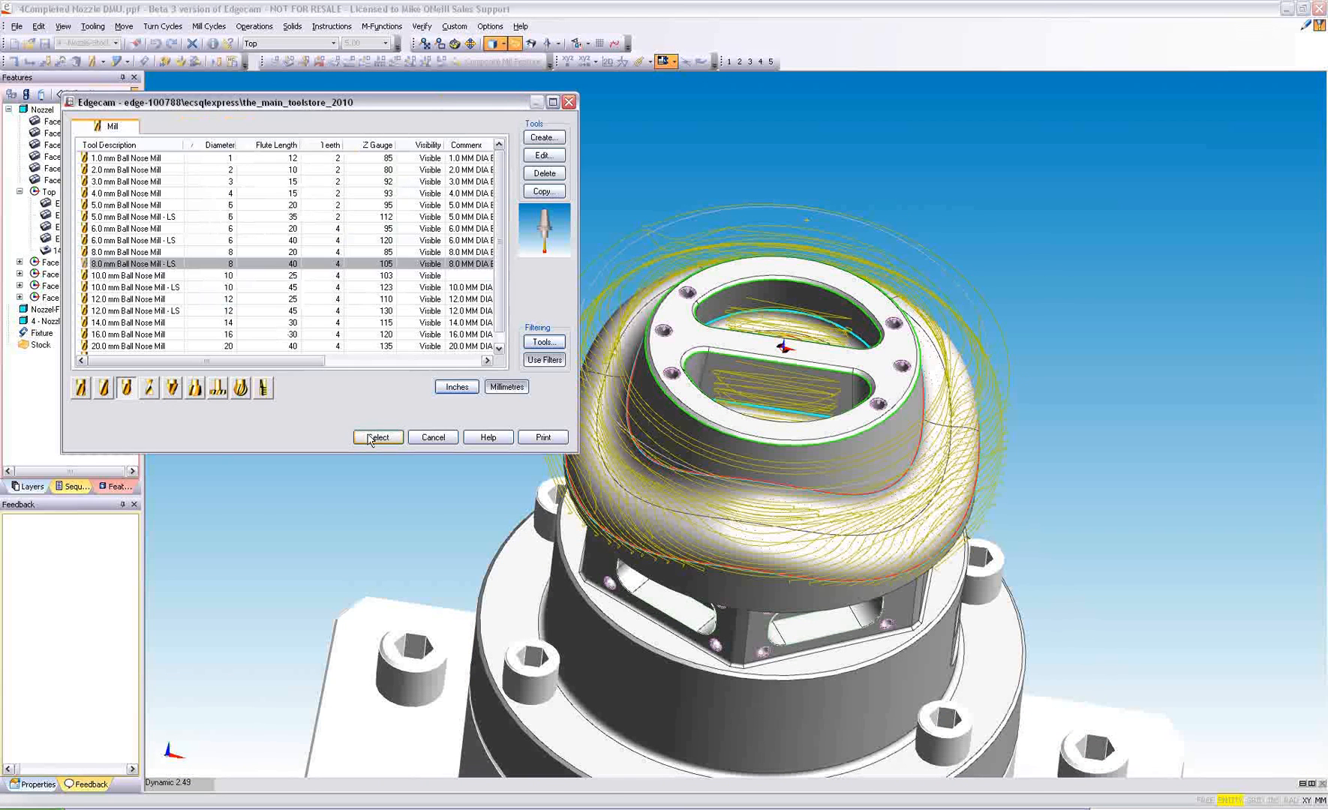
left_click(373, 438)
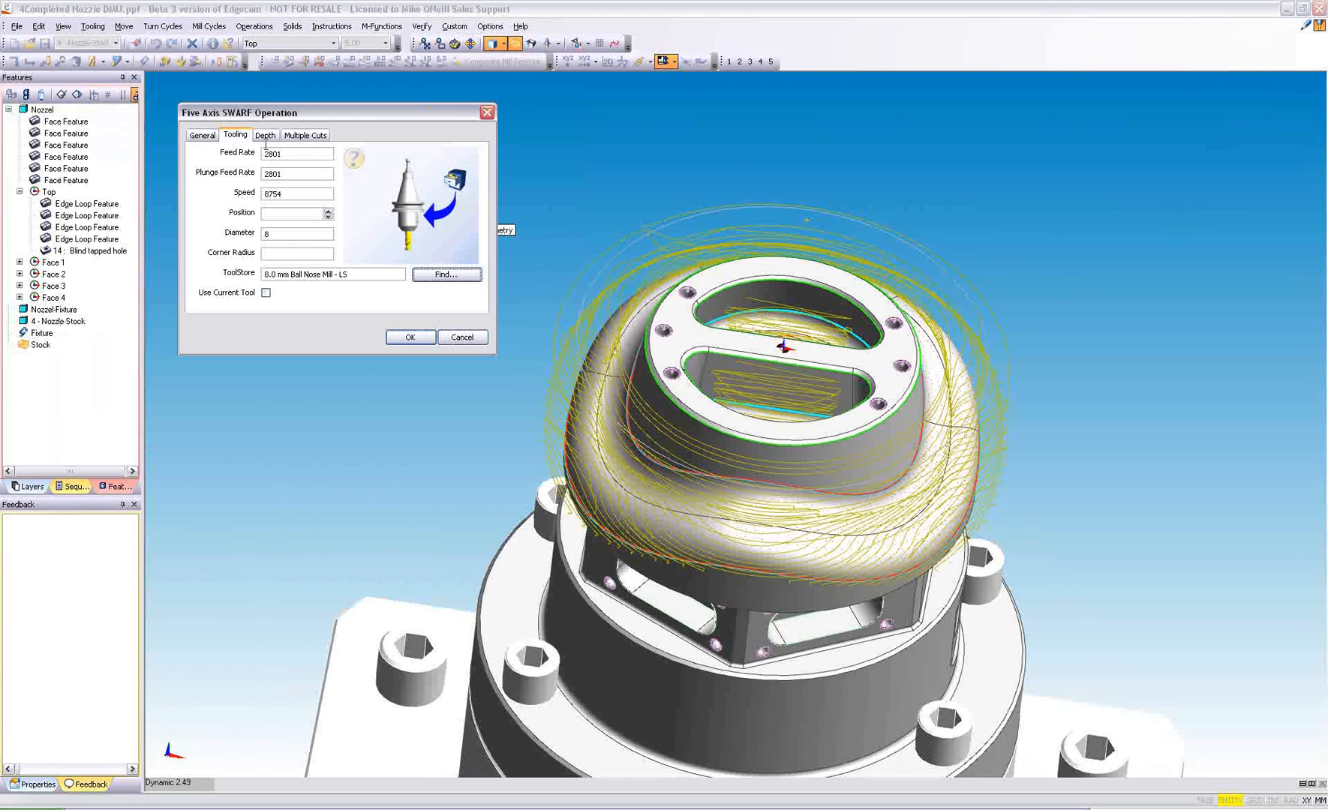
Step: Review the SWARF operation's depth and multiple-cut settings, and generate its toolpath
left_click(266, 136)
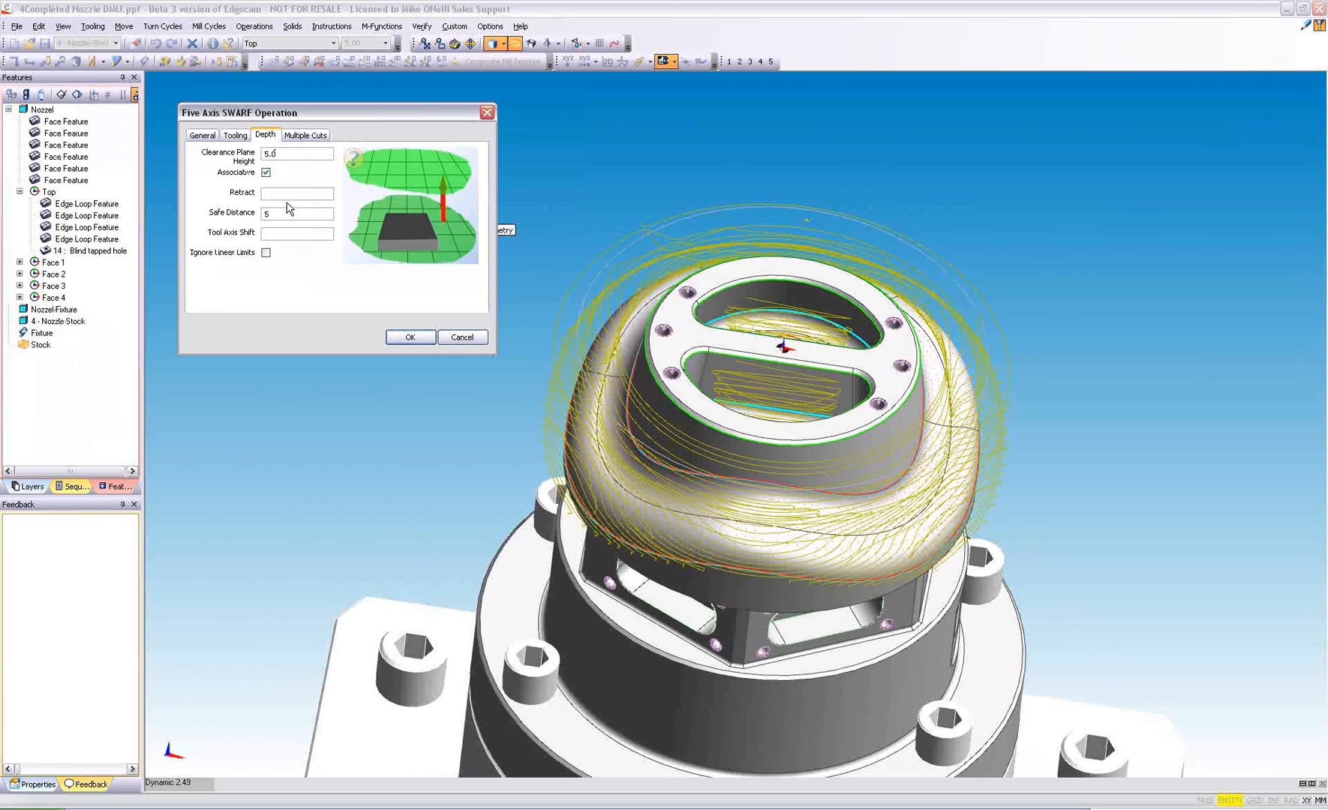
left_click(287, 197)
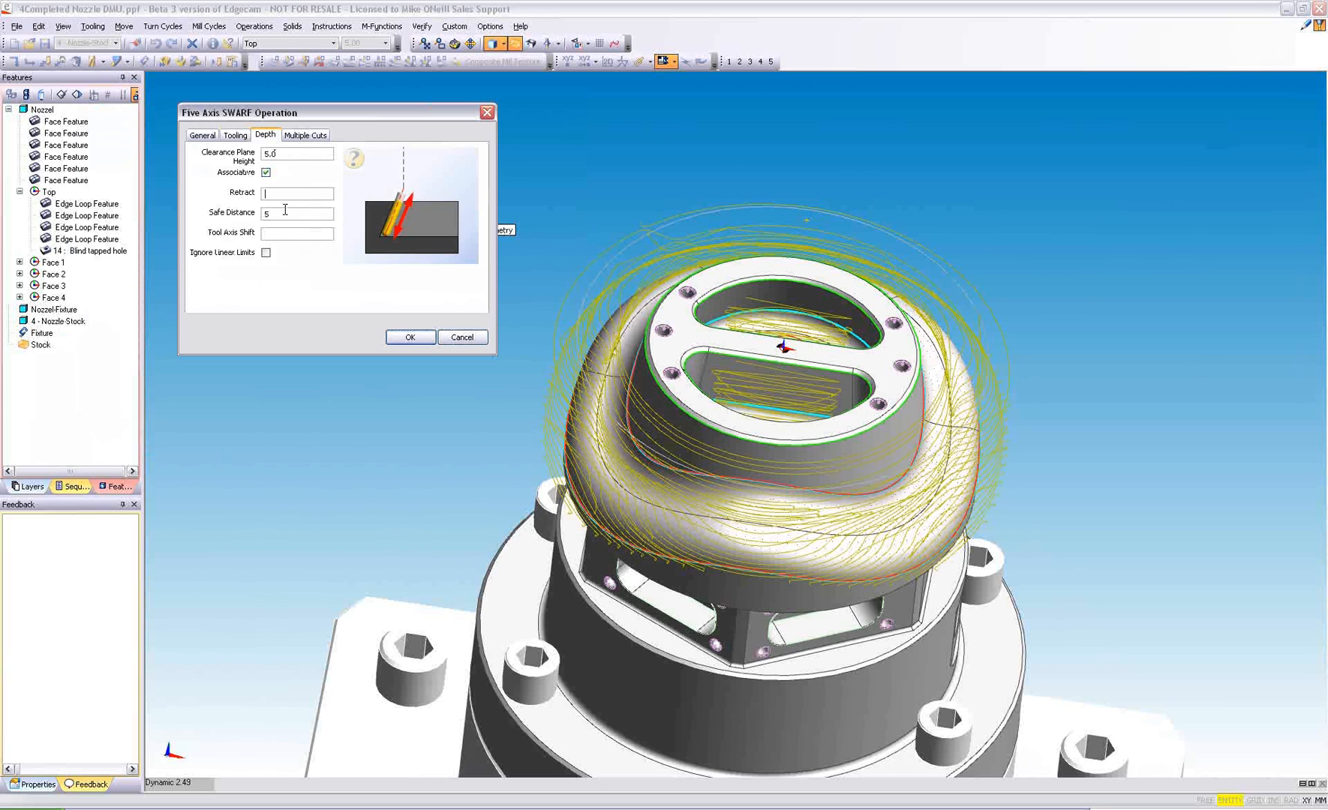
left_click(305, 135)
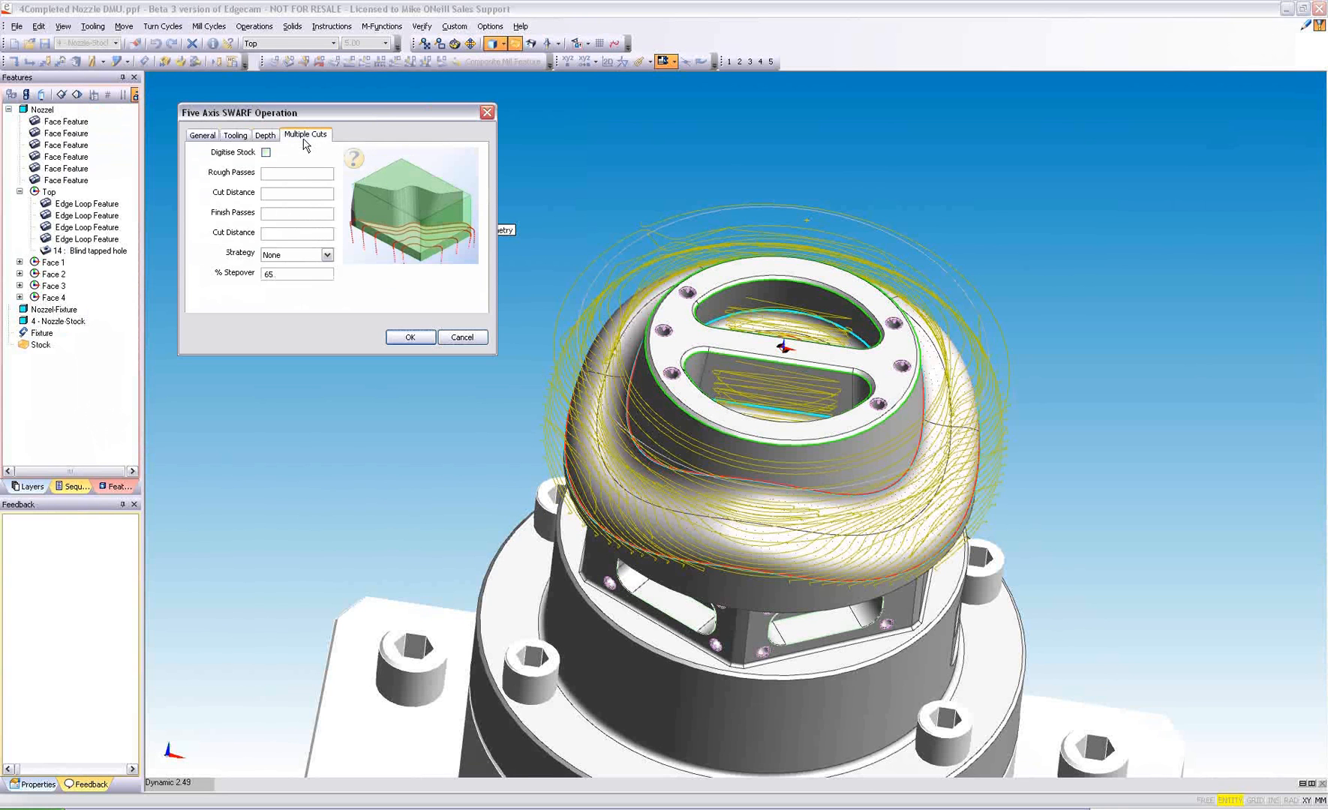
left_click(405, 338)
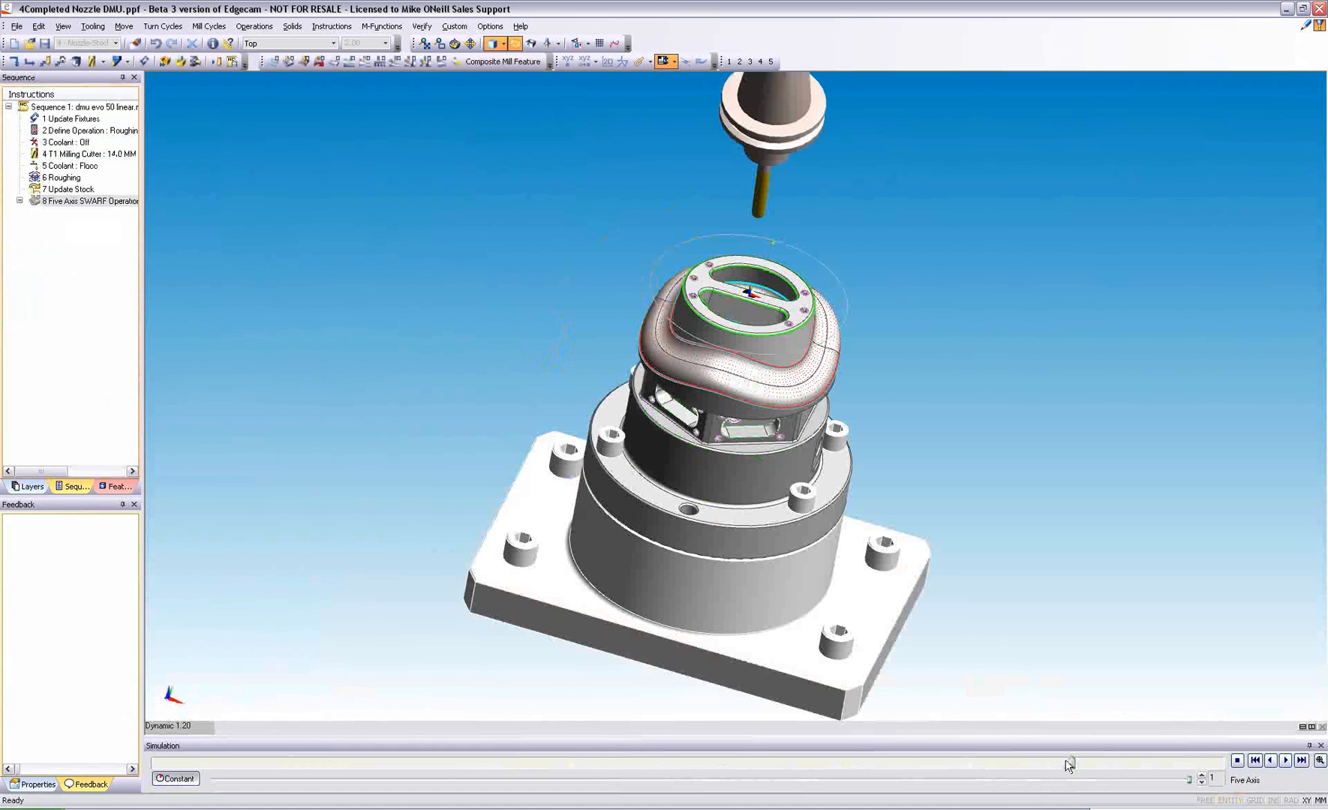
Step: Play through the simulation of the SWARF operations machining the nozzle's top pockets
left_click_drag(1069, 764, 1209, 764)
scroll(1028, 566, "up", 3)
middle_click_drag(1024, 521, 1005, 610)
left_click(56, 202)
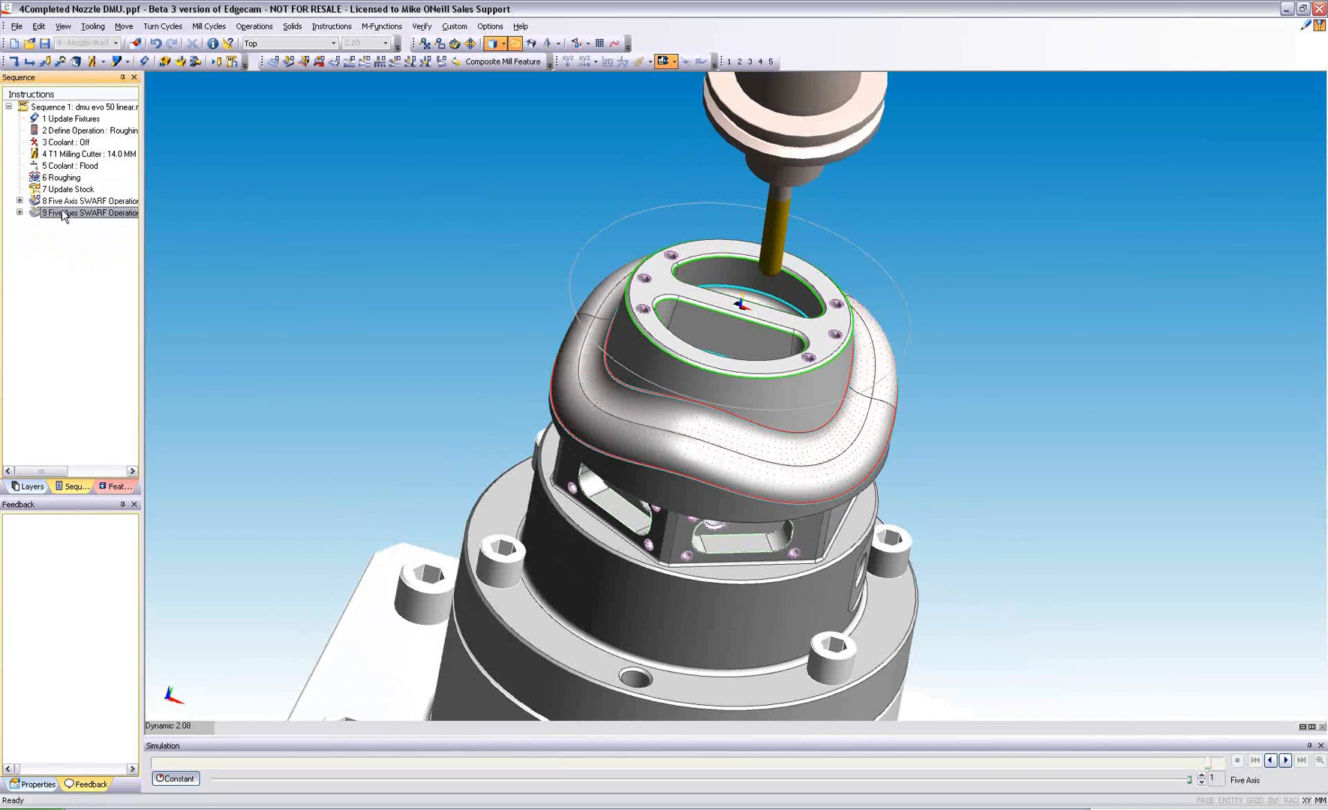
scroll(322, 302, "down", 2)
middle_click_drag(323, 302, 377, 342)
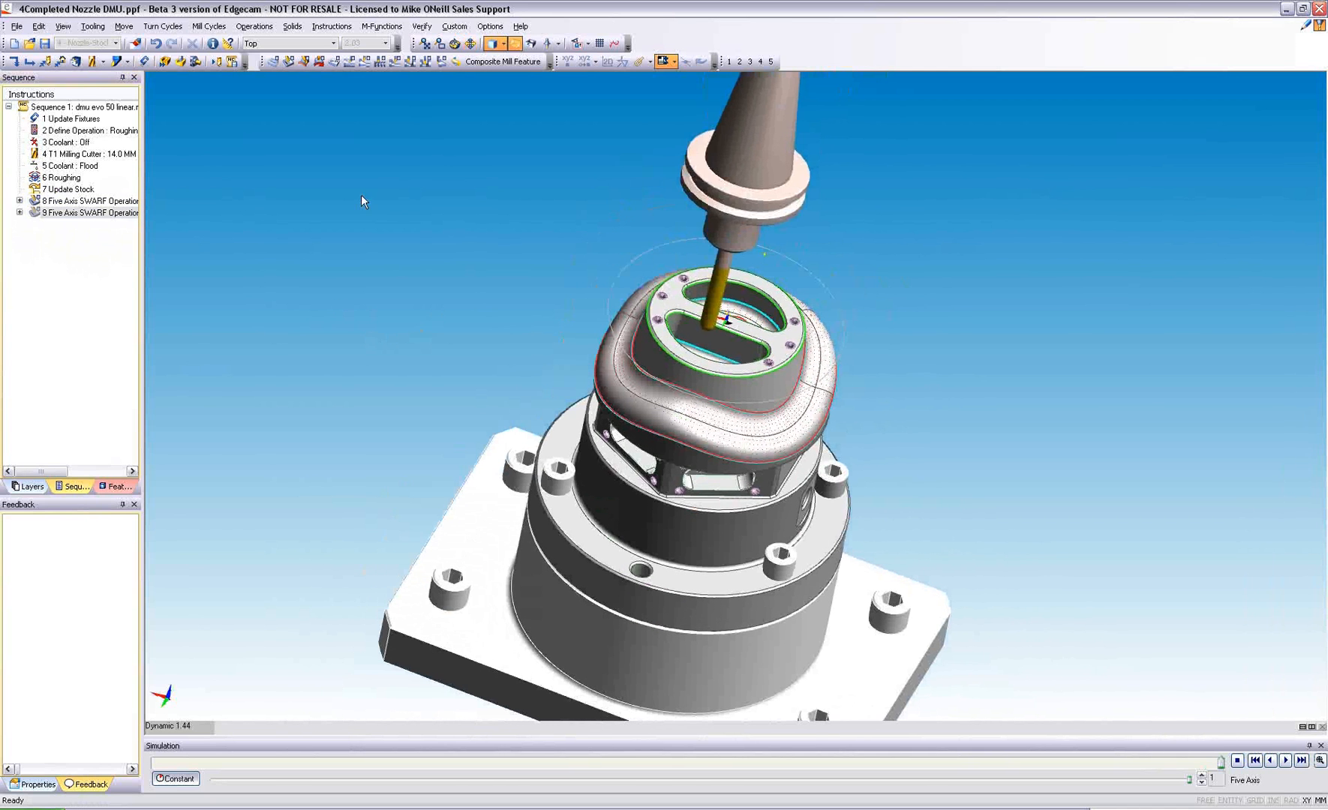
Step: Play through the simulation of the third SWARF operation around the outside of the nozzle's upper body
left_click_drag(1005, 762, 1160, 762)
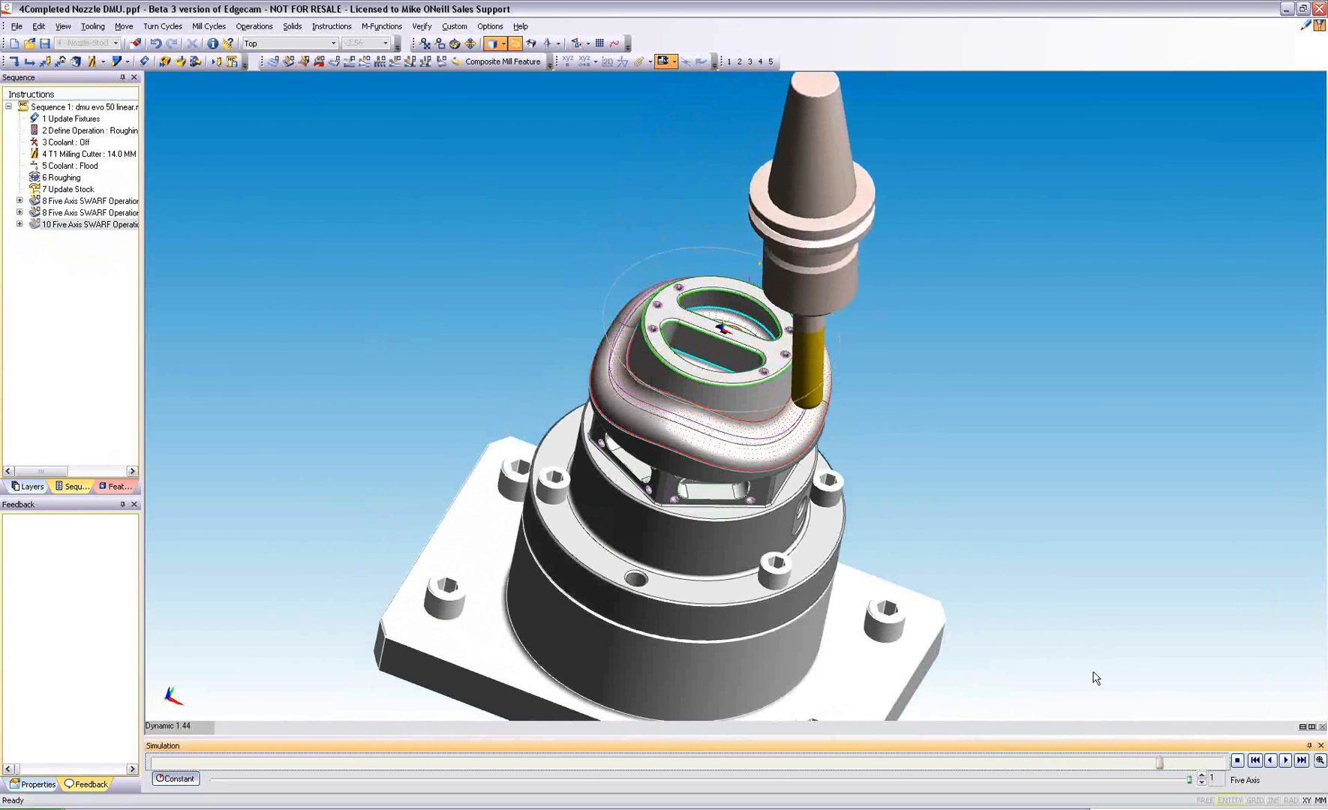
middle_click_drag(1036, 600, 985, 546)
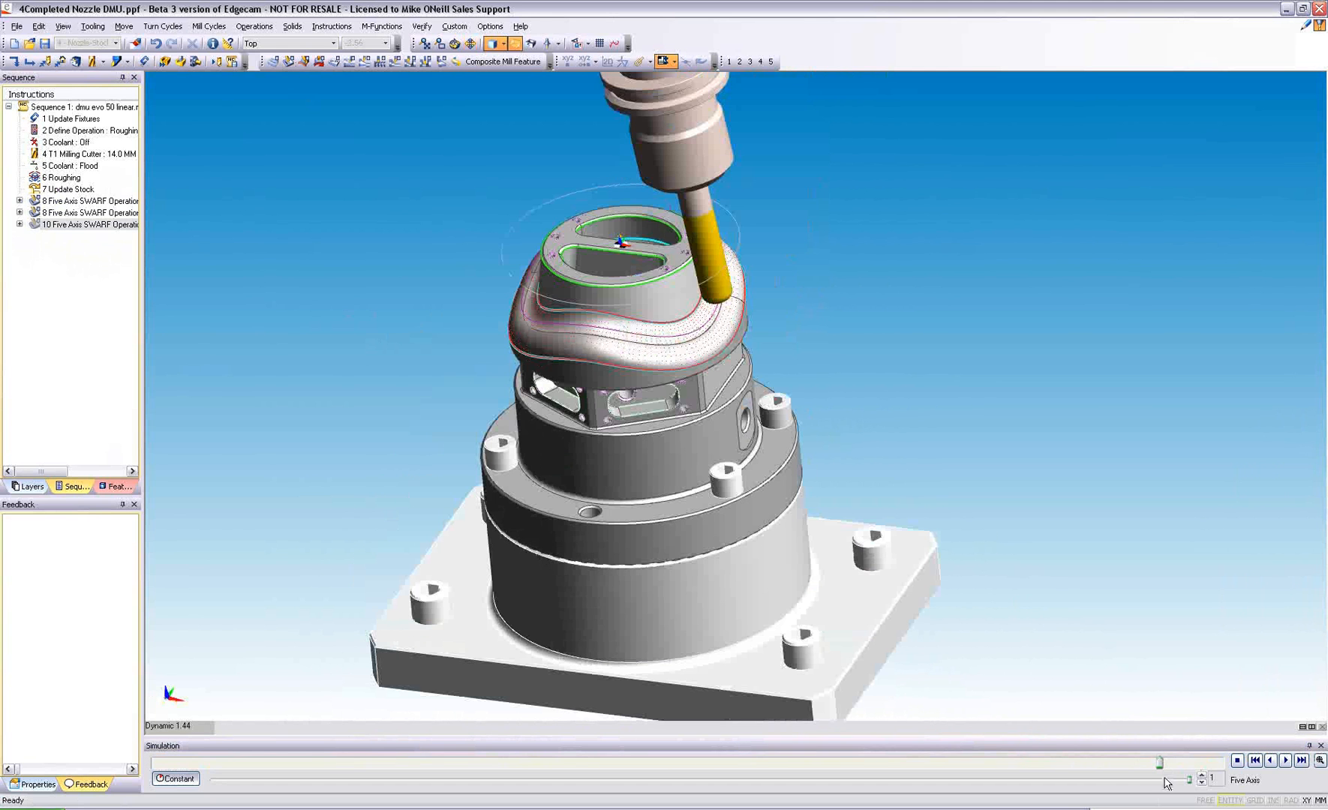
left_click_drag(1159, 763, 1227, 773)
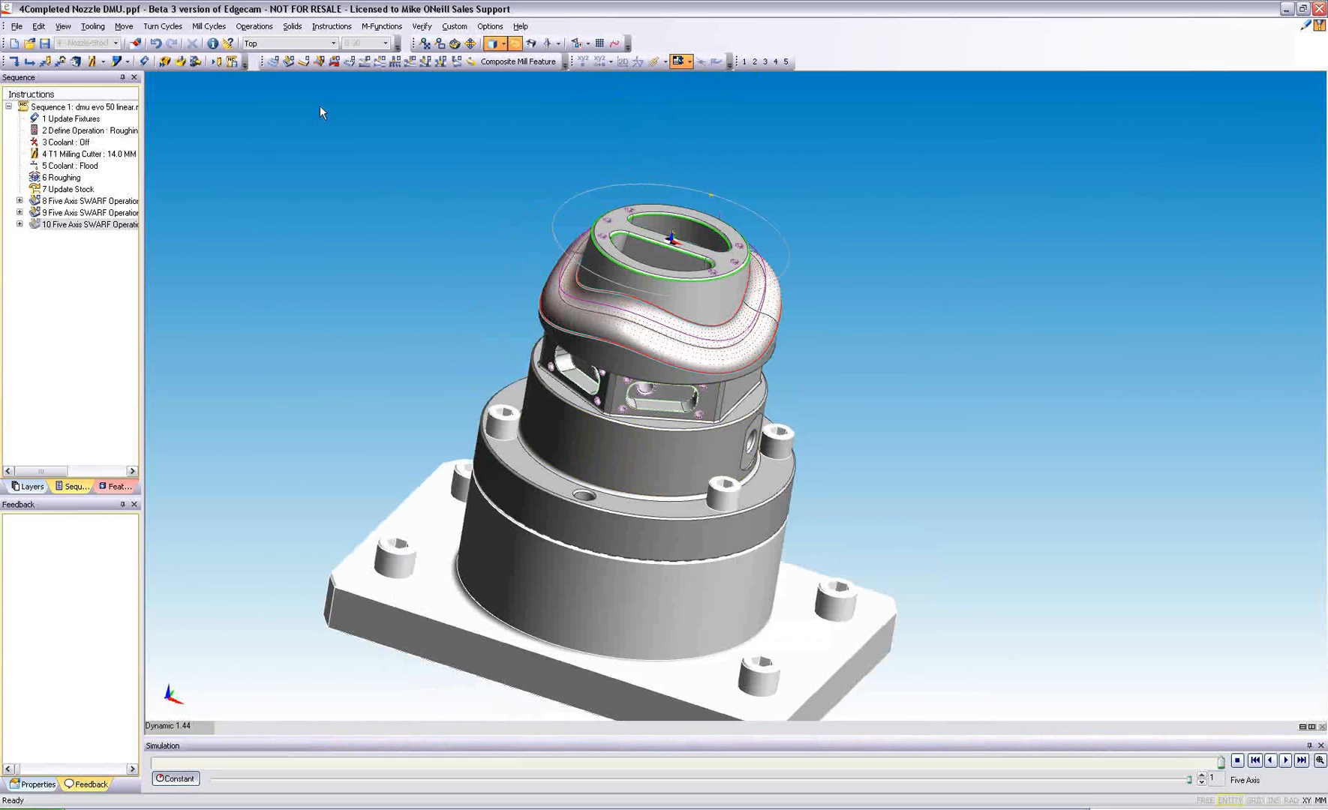
Step: Start a Five Axis Blend Between operation using the boundary curves of the nozzle's contoured surface
left_click(304, 63)
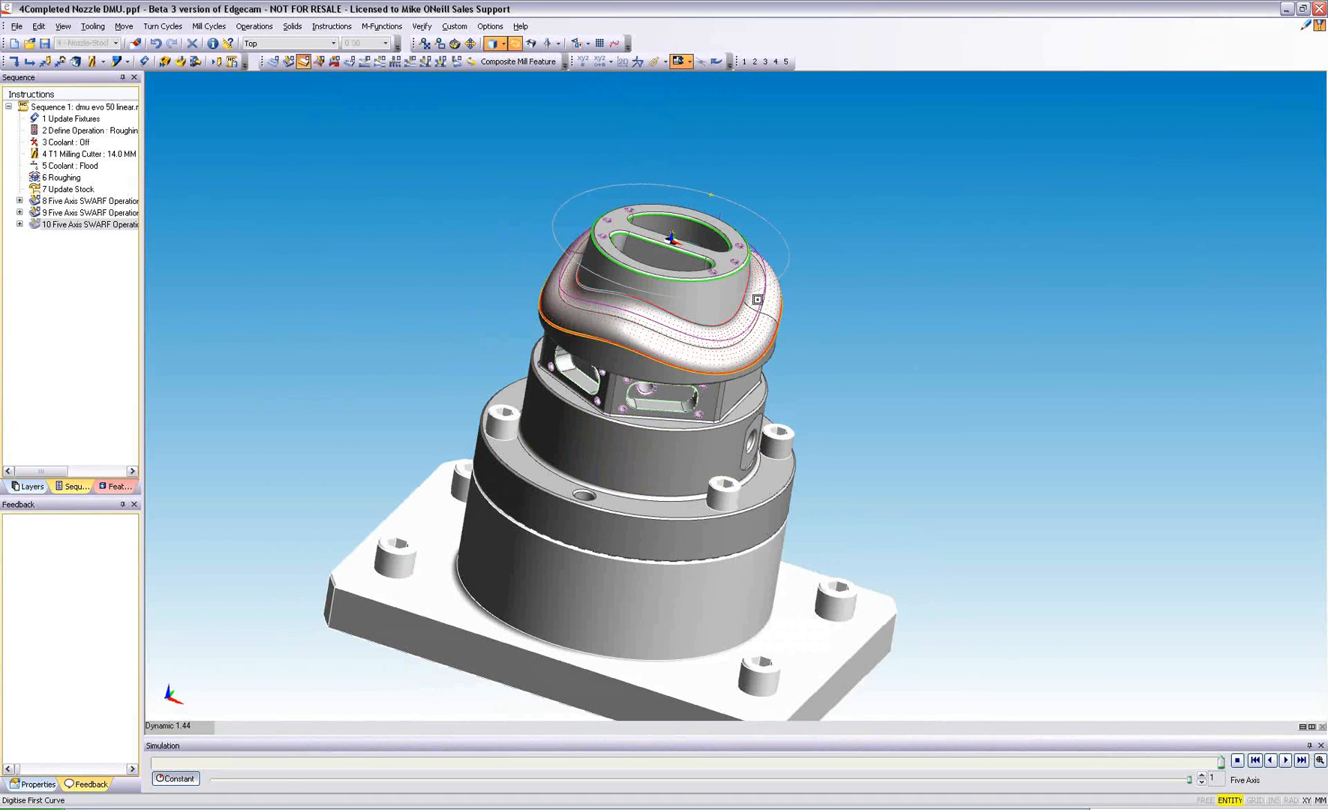
left_click(775, 333)
right_click(842, 321)
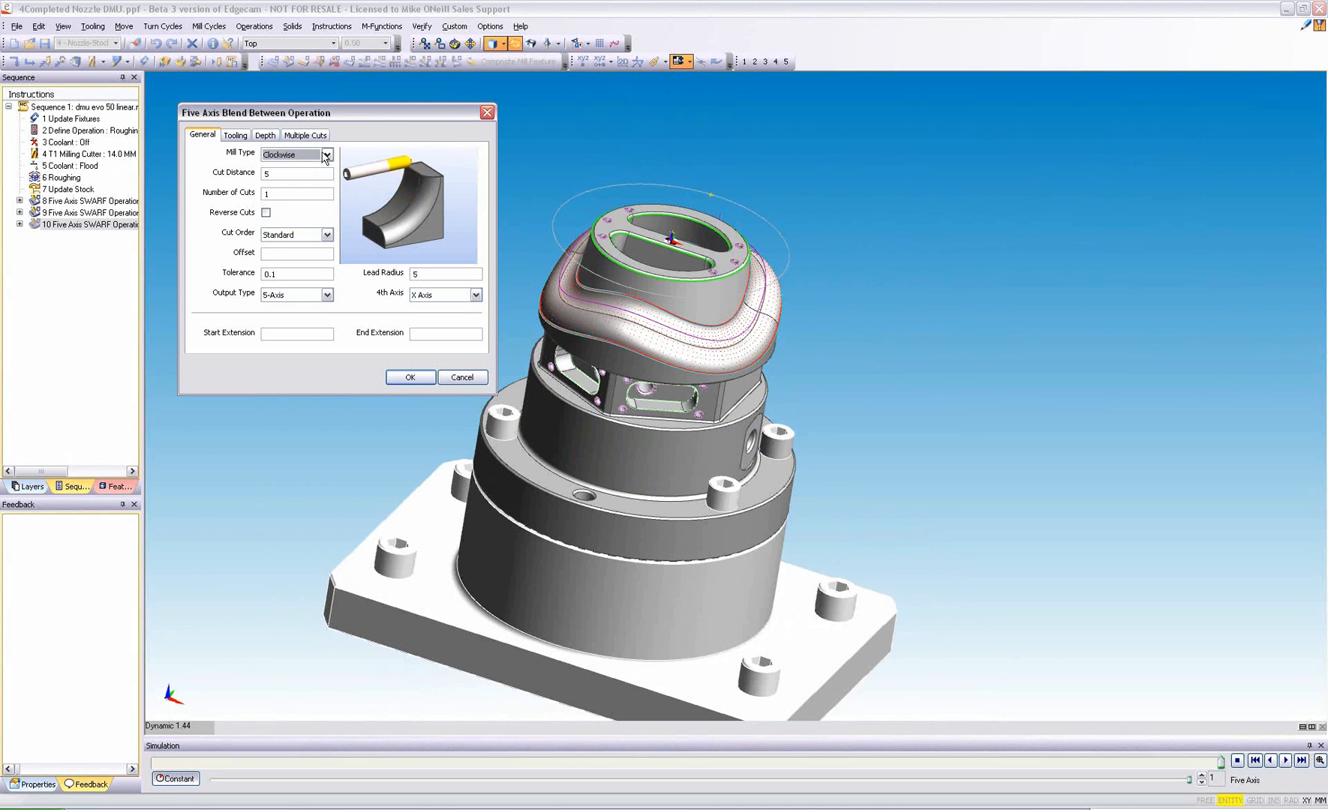
Step: Set the blend operation to Conventional milling with 1 cut, Standard cut order and 5-Axis output
left_click(326, 155)
left_click(300, 189)
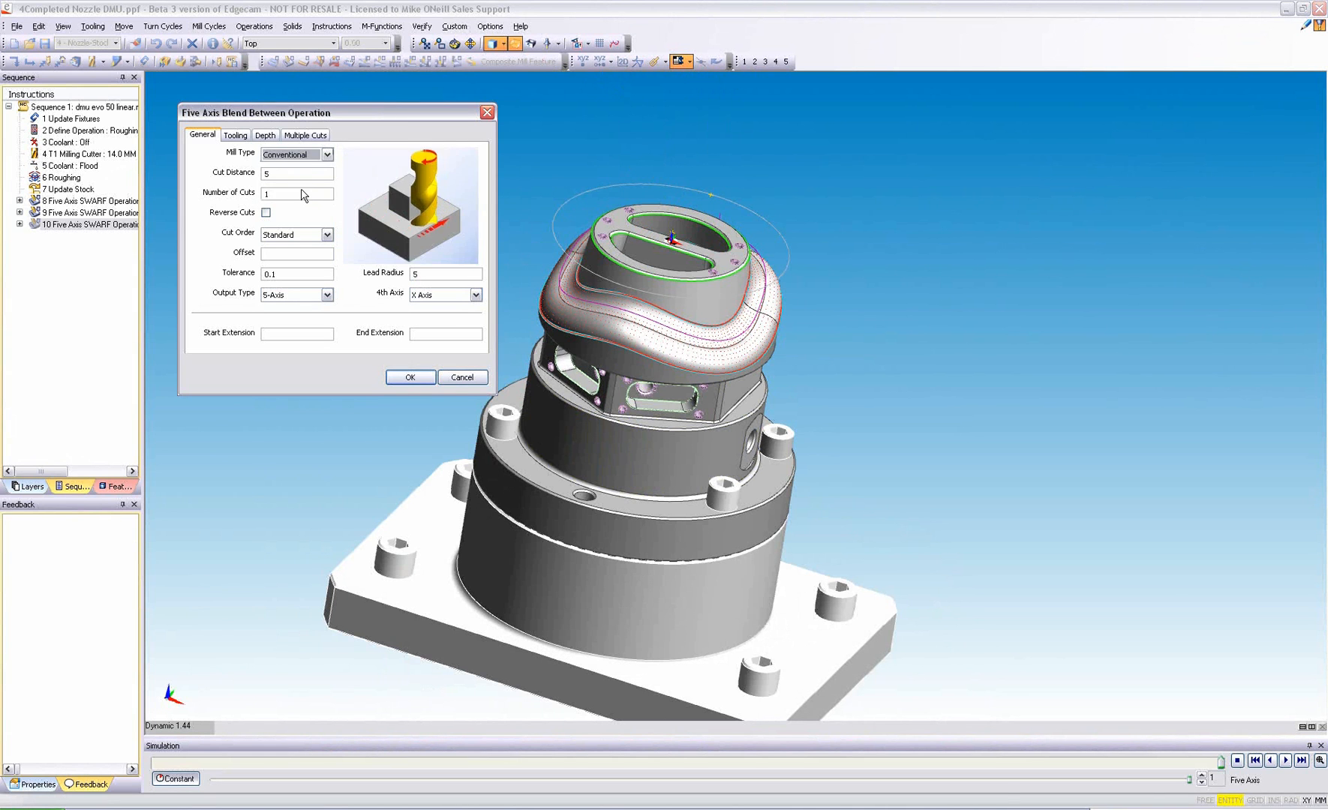
left_click(281, 193)
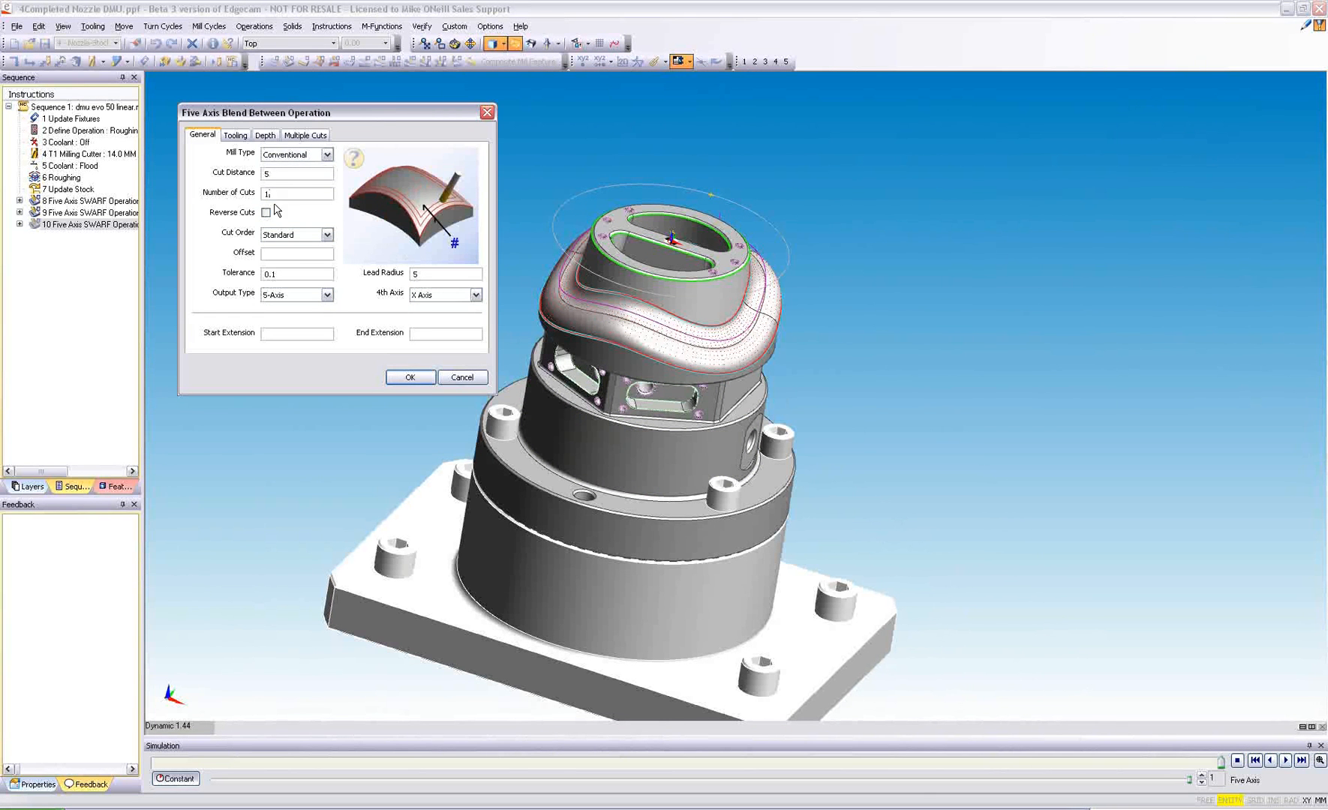
left_click(285, 236)
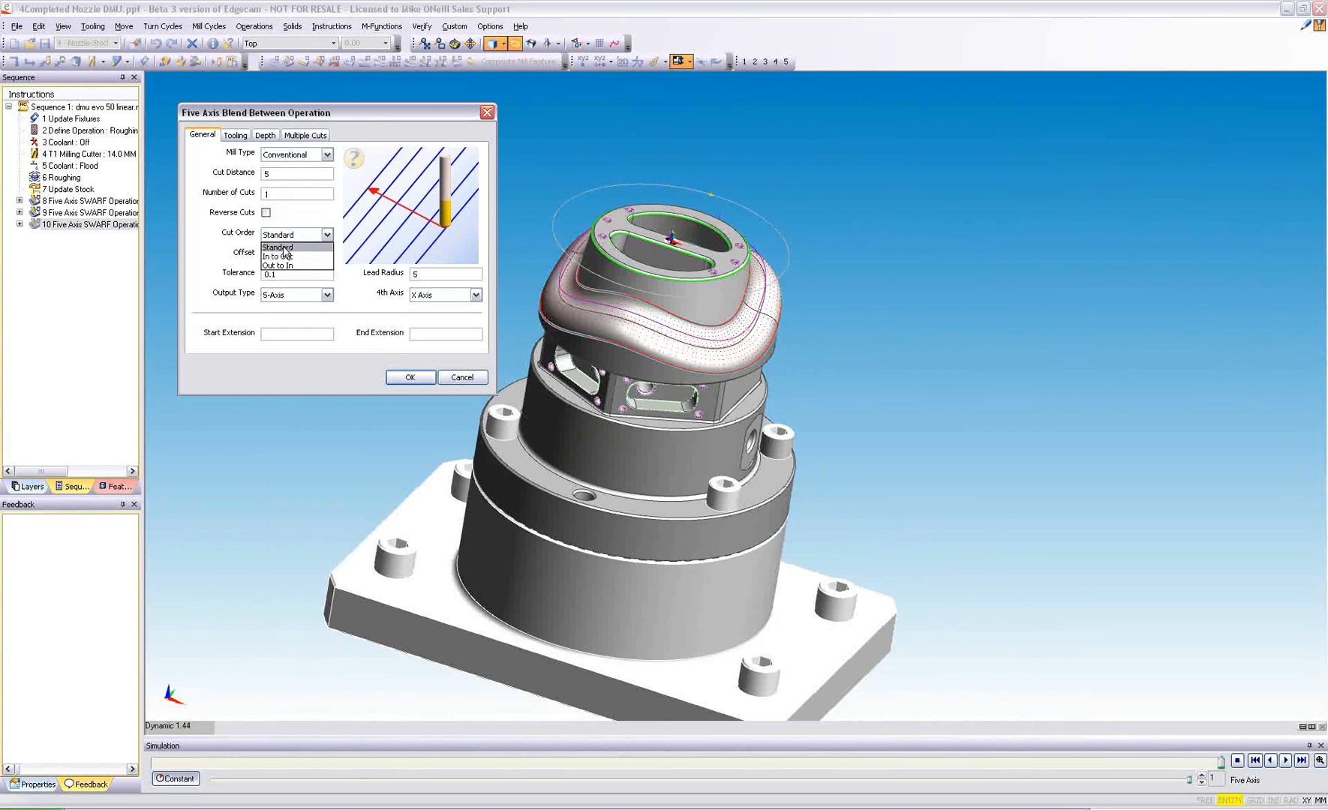
left_click(284, 248)
left_click(284, 255)
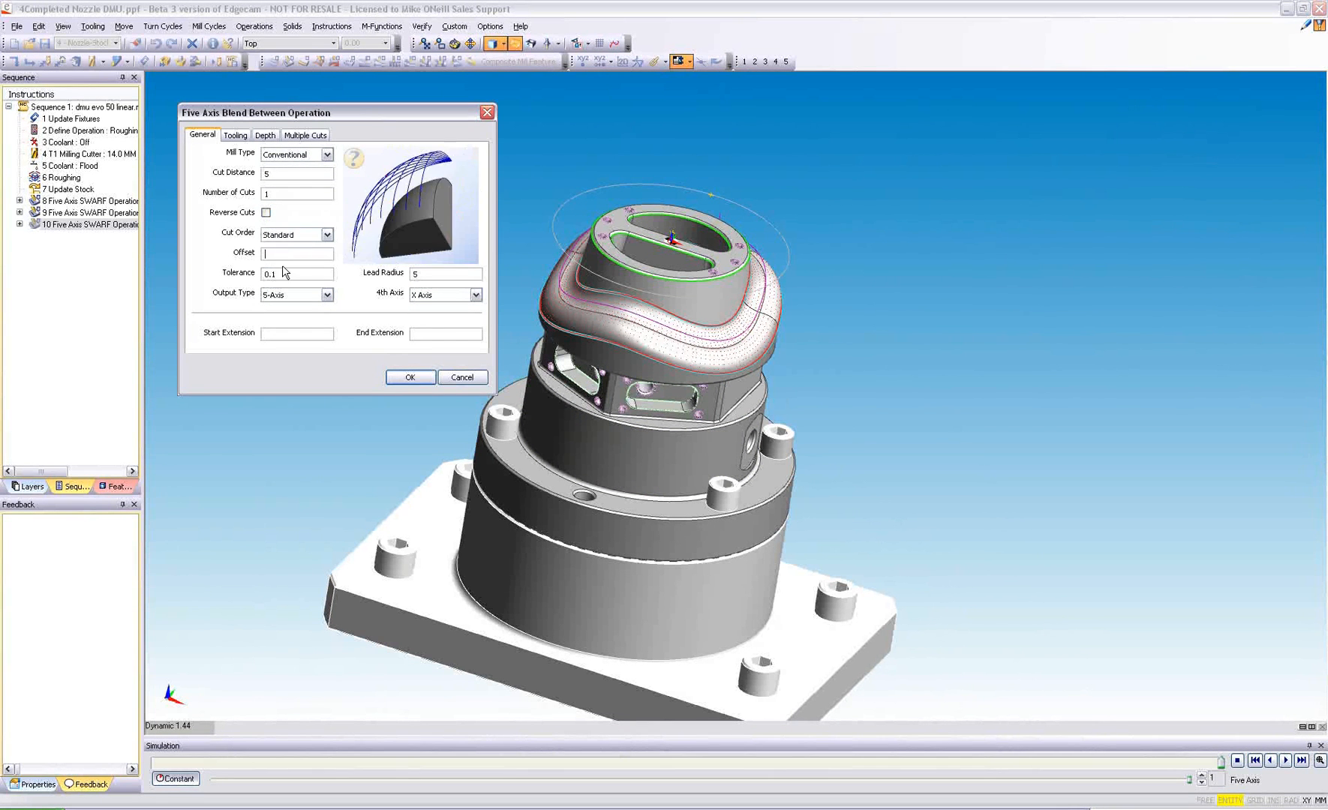
left_click(325, 296)
left_click(316, 325)
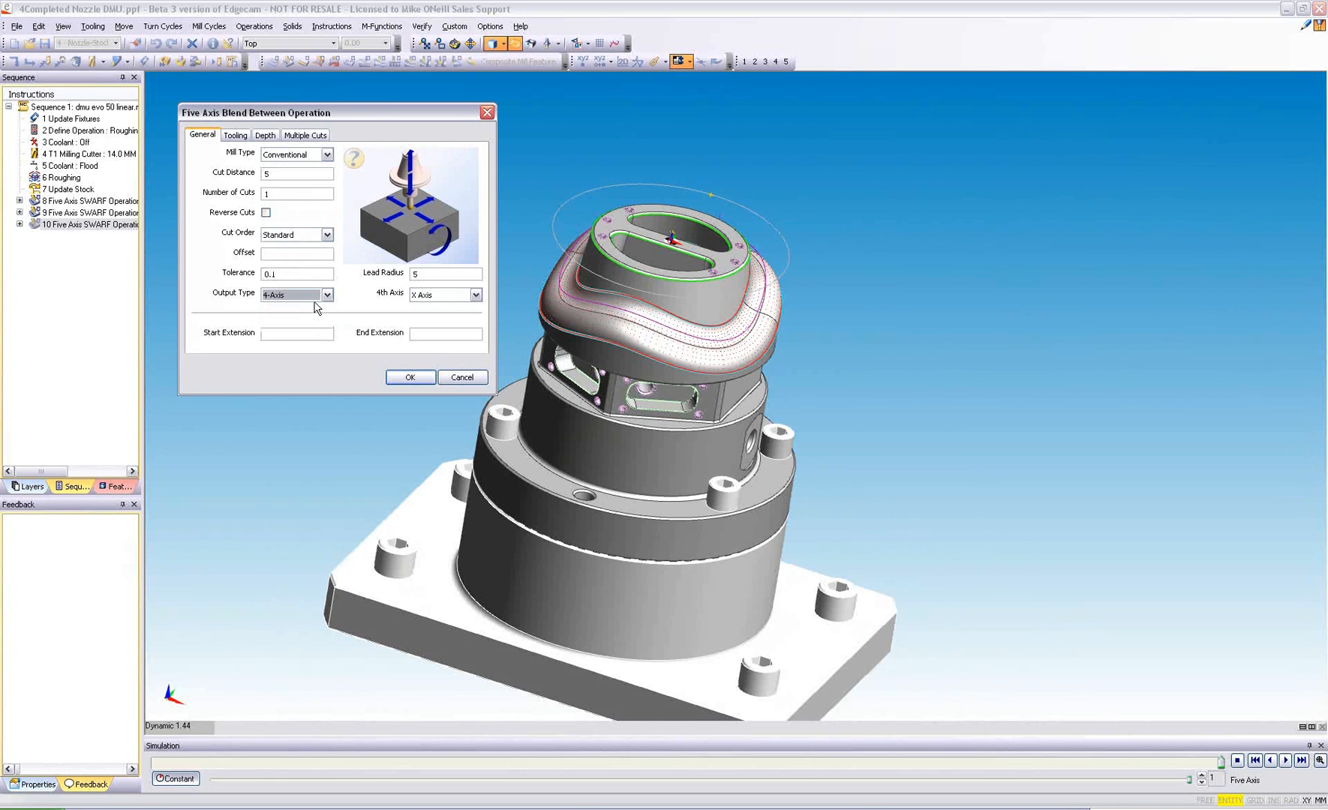
left_click(323, 295)
left_click(315, 327)
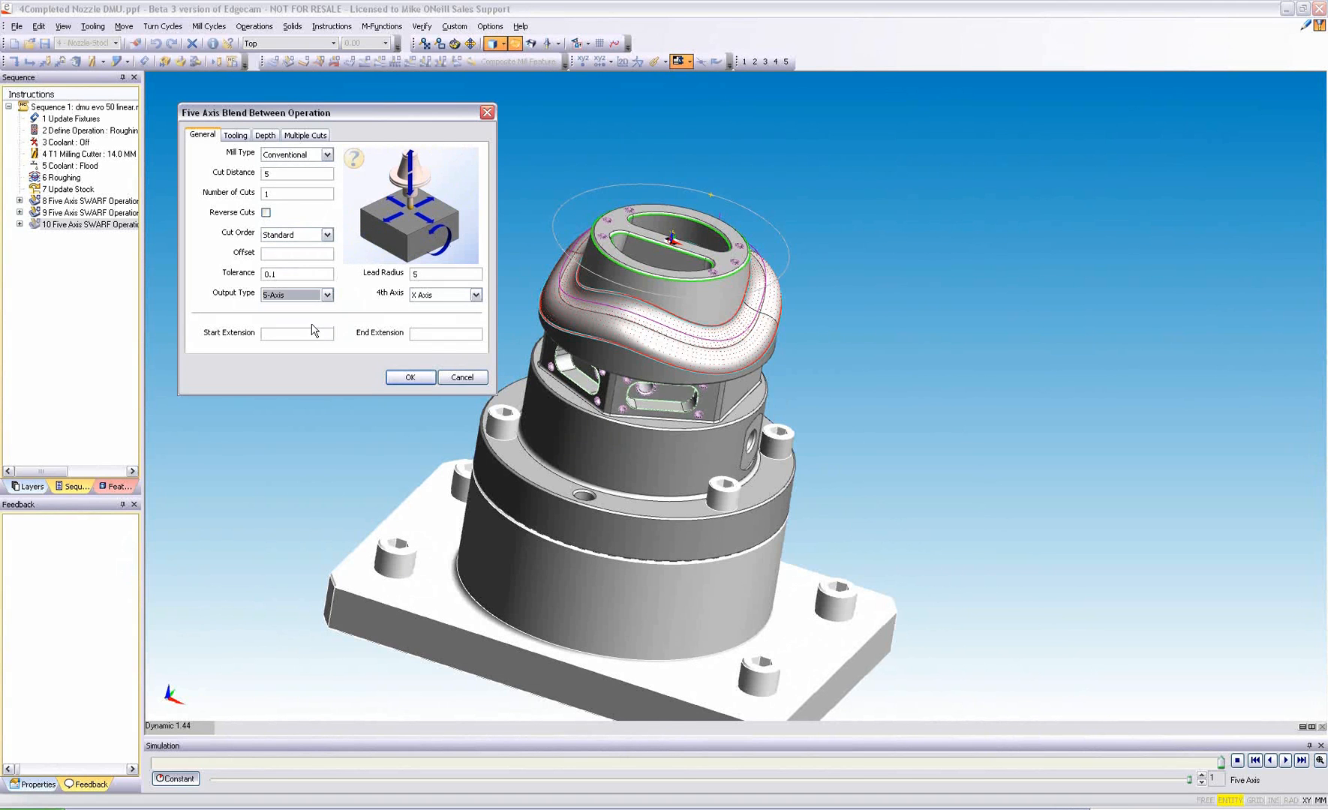
Step: Review the blend operation's tooling and depth settings, and generate its toolpath
left_click(235, 136)
left_click(266, 292)
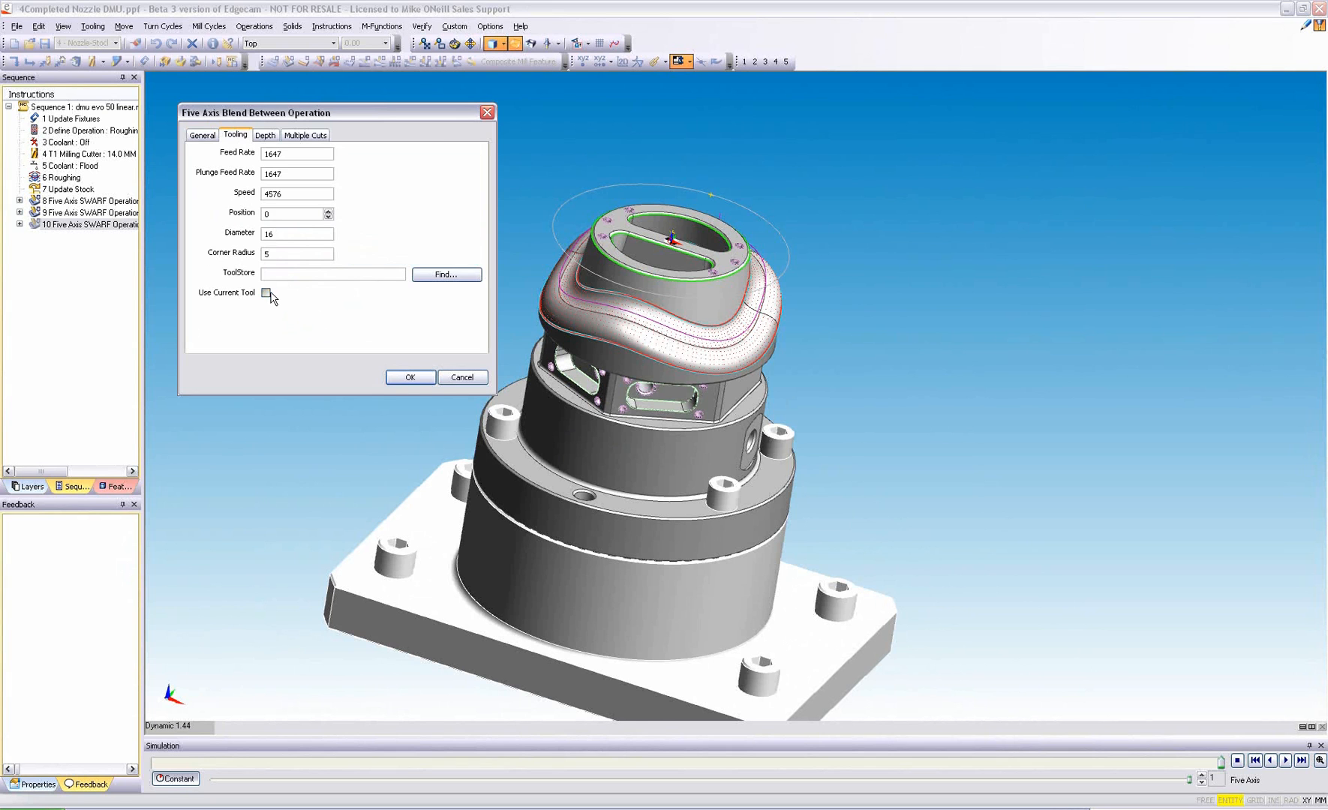
left_click(267, 135)
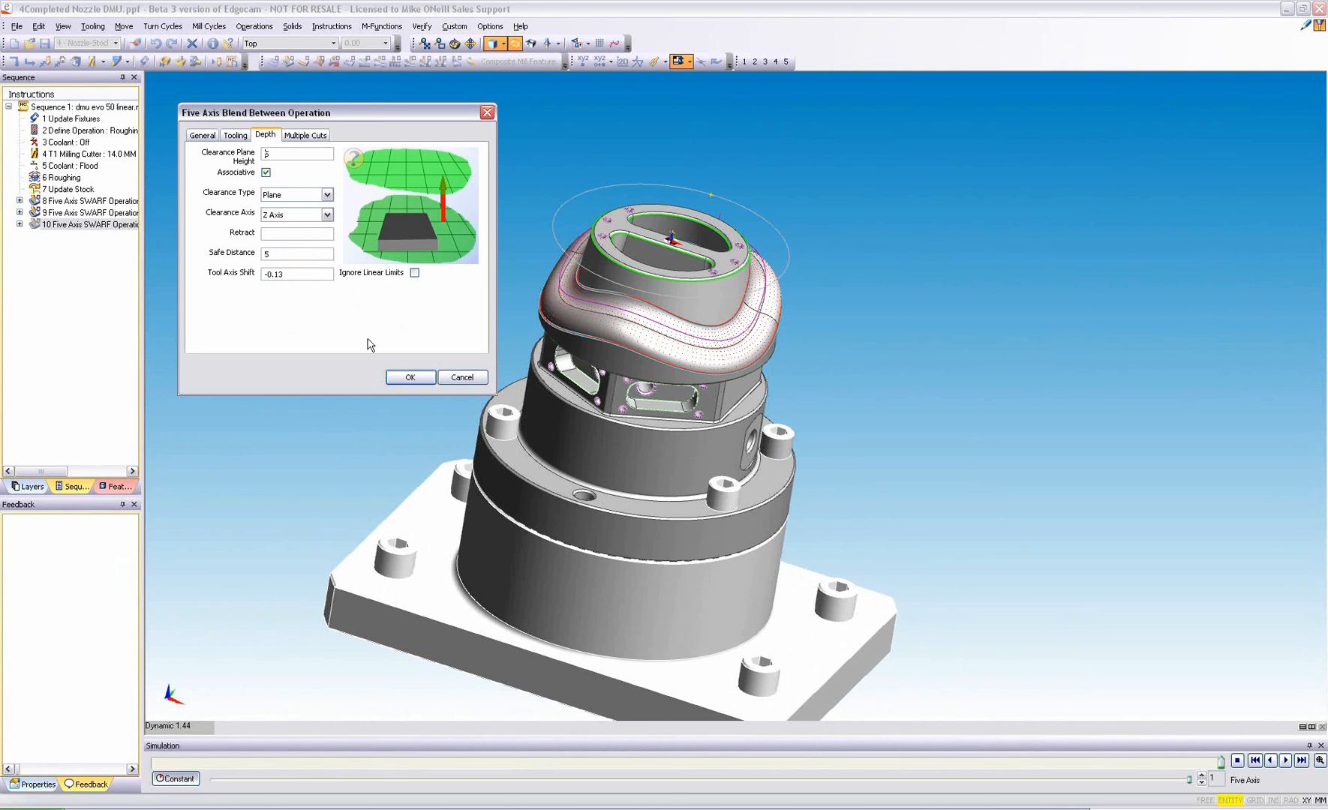
left_click(410, 378)
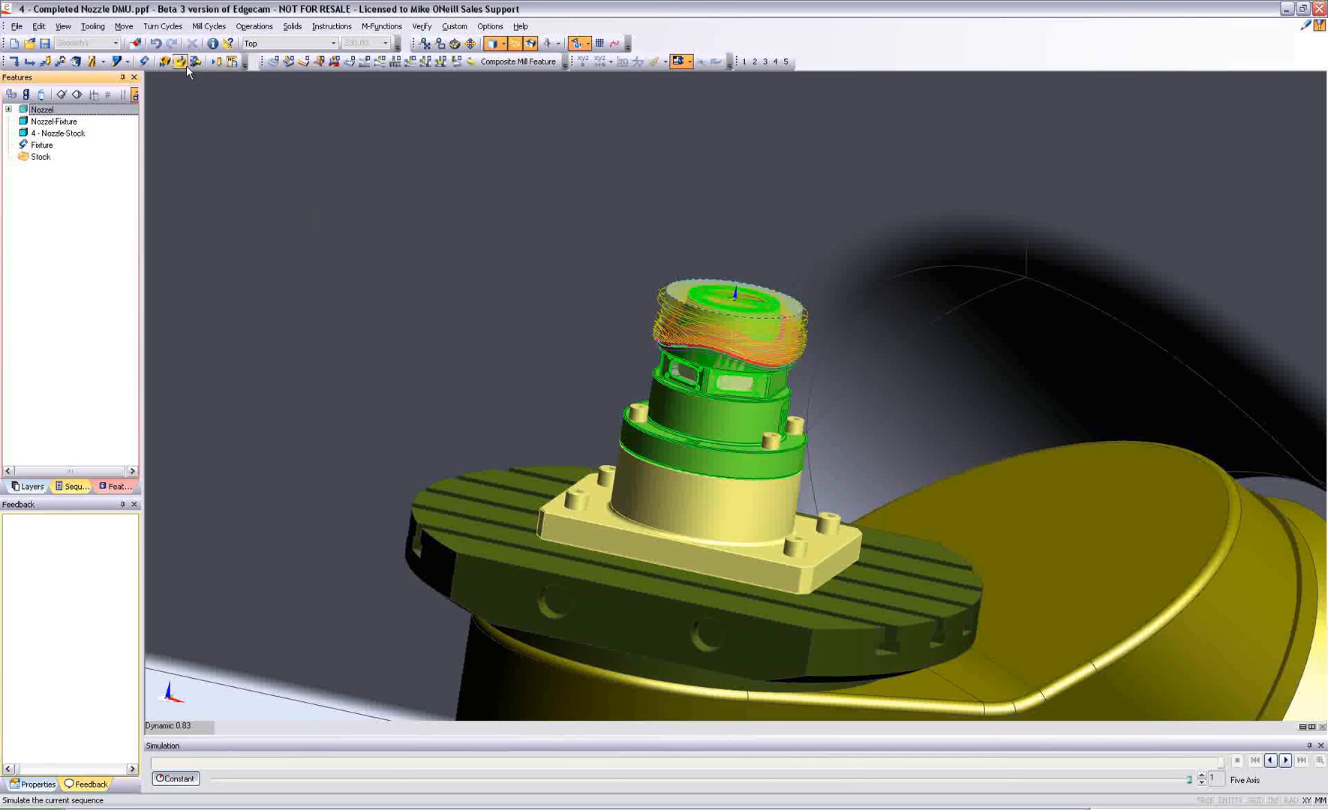
Step: Simulate the sequence in the machine simulator and watch the roughing of the nozzle, adjusting the playback speed
left_click(181, 62)
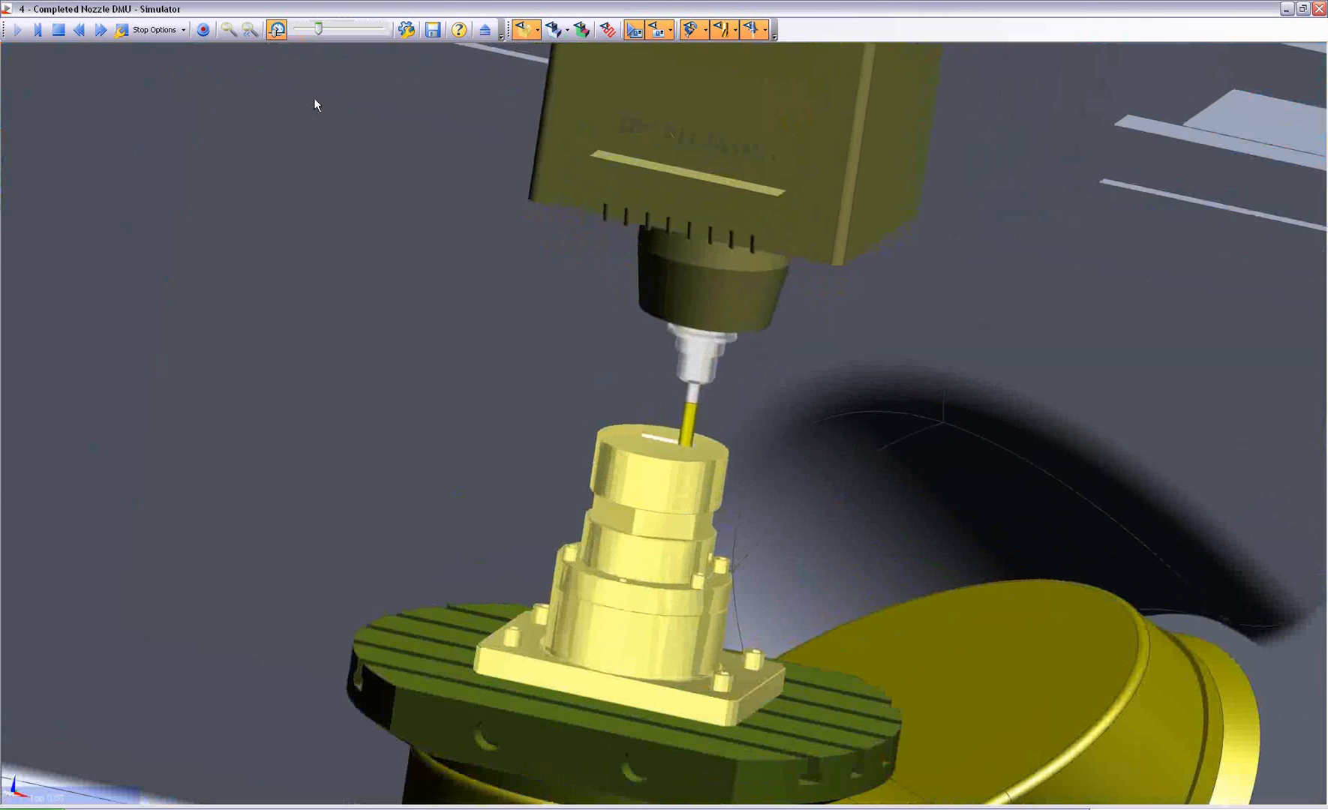
left_click_drag(318, 29, 353, 30)
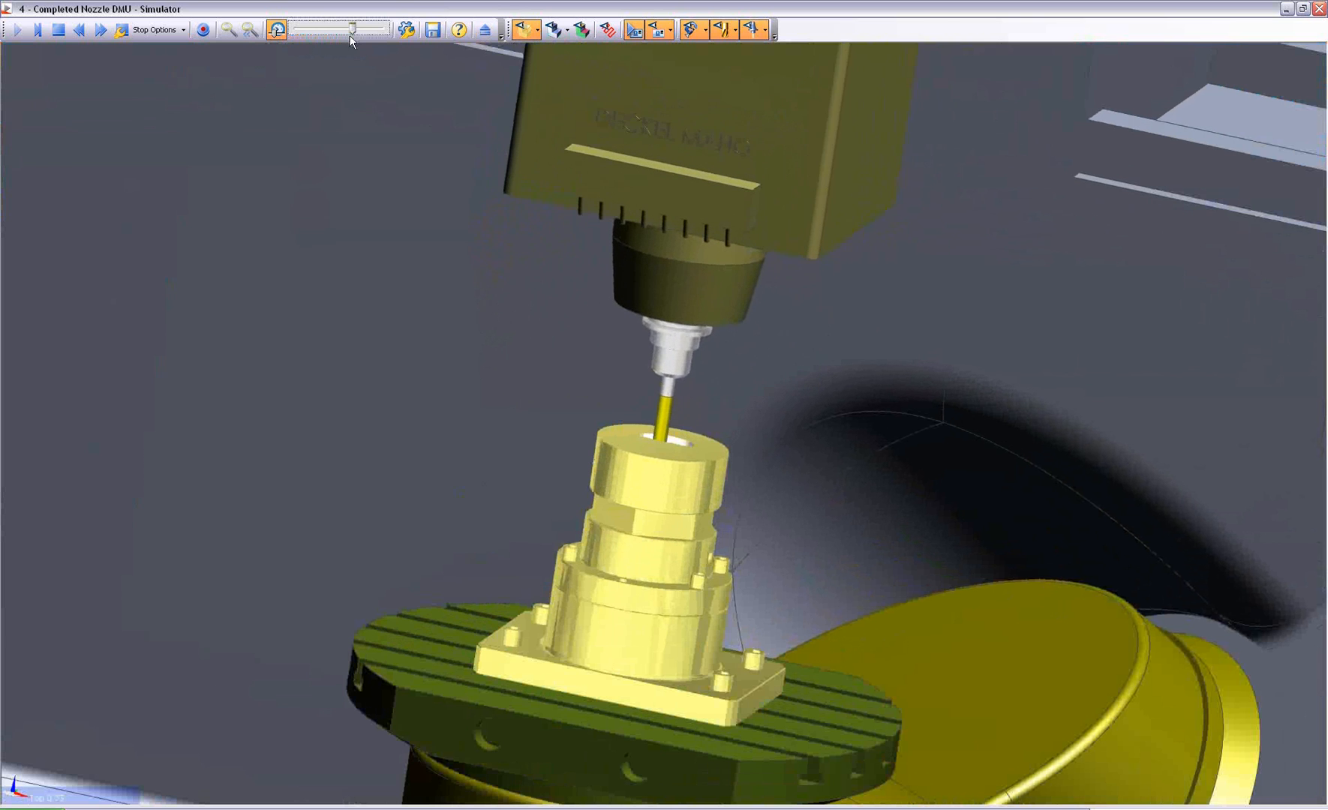
left_click(344, 33)
middle_click_drag(398, 216, 411, 236)
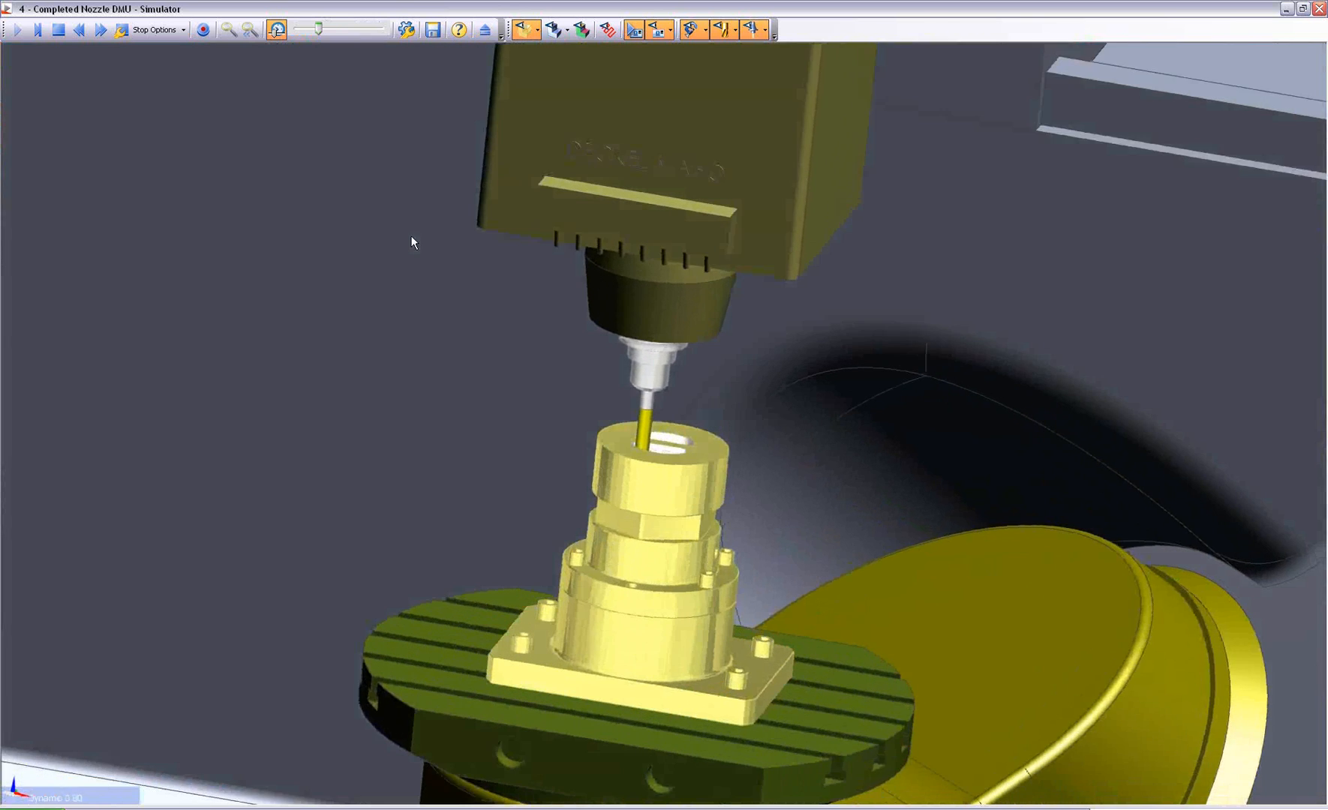
scroll(413, 235, "up", 5)
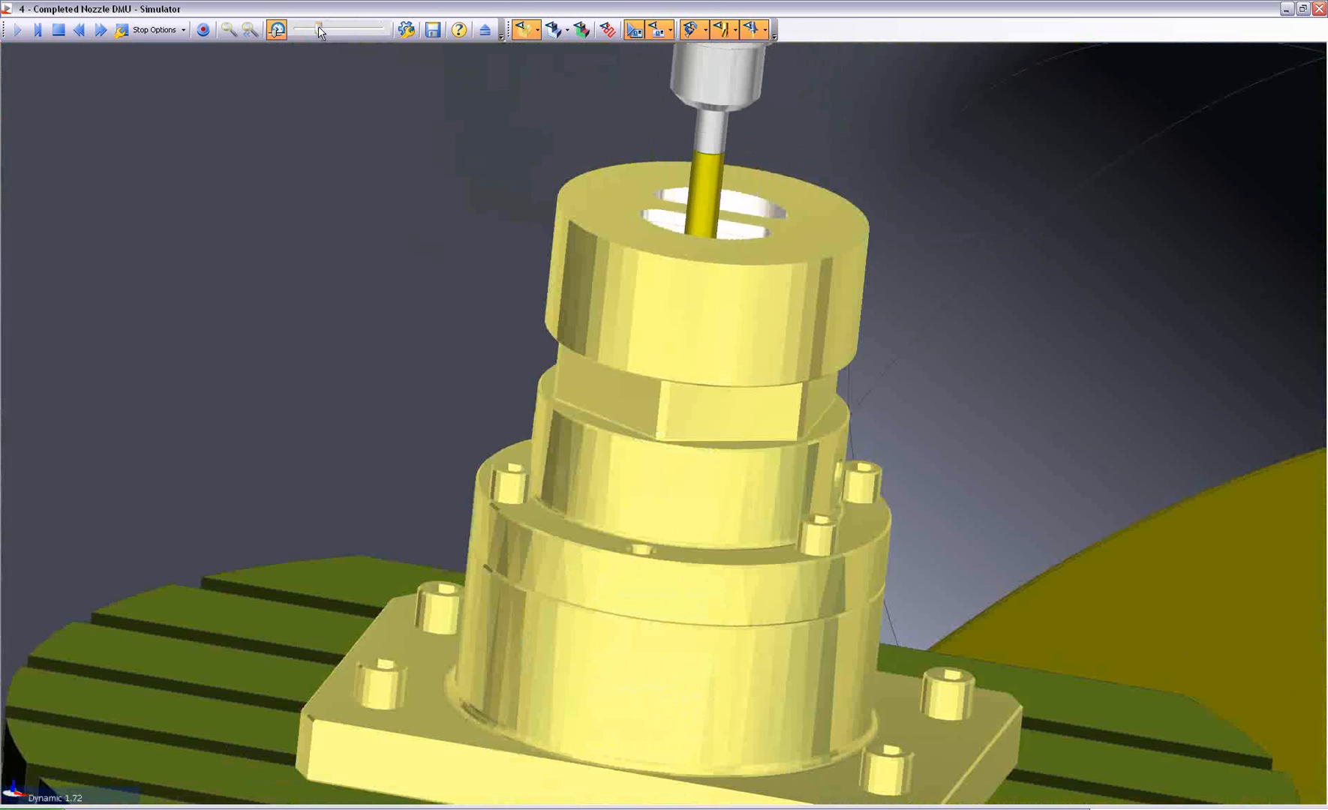
left_click(335, 29)
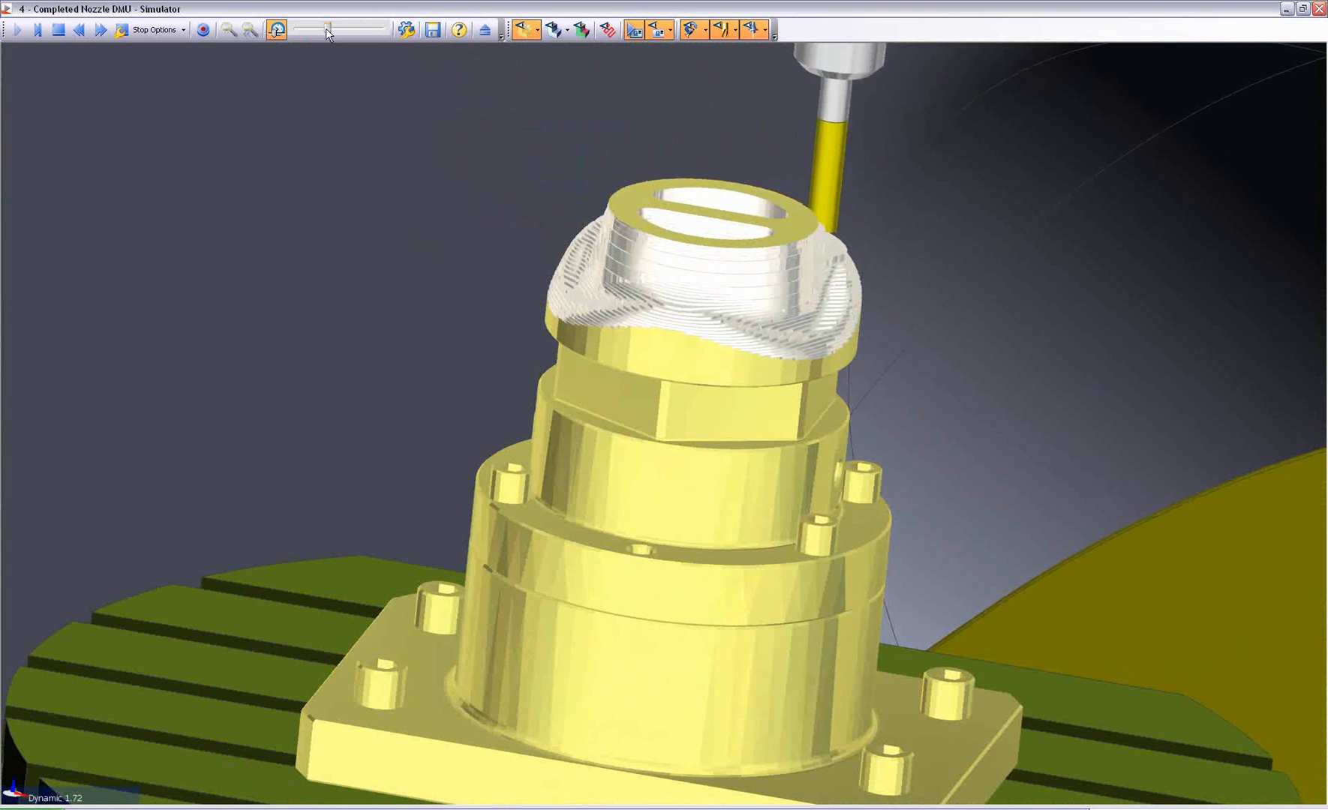
left_click_drag(328, 31, 358, 34)
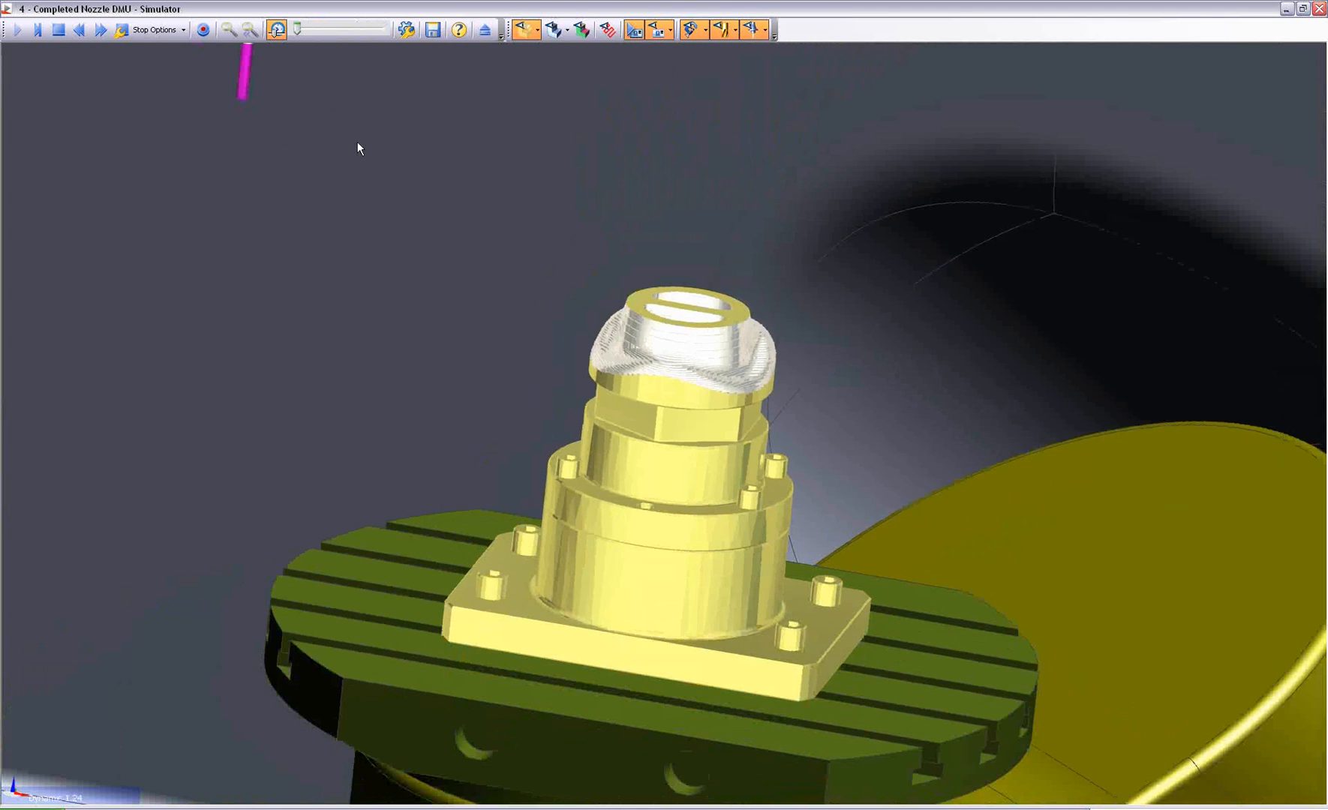
Step: Slow the simulation and watch the ball-nosed cutter make the five-axis passes on the nozzle's upper body
left_click_drag(299, 28, 329, 28)
middle_click_drag(344, 114, 343, 216)
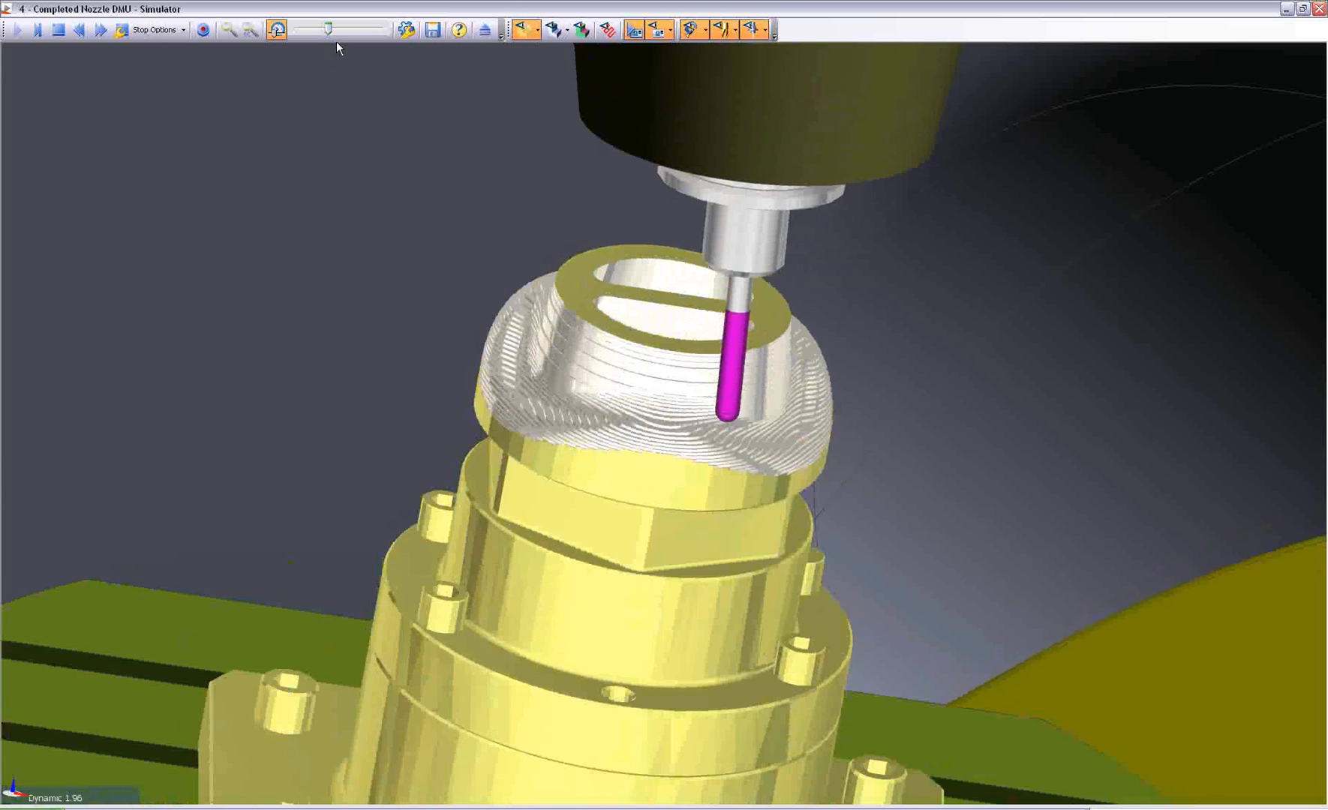
scroll(374, 154, "down", 3)
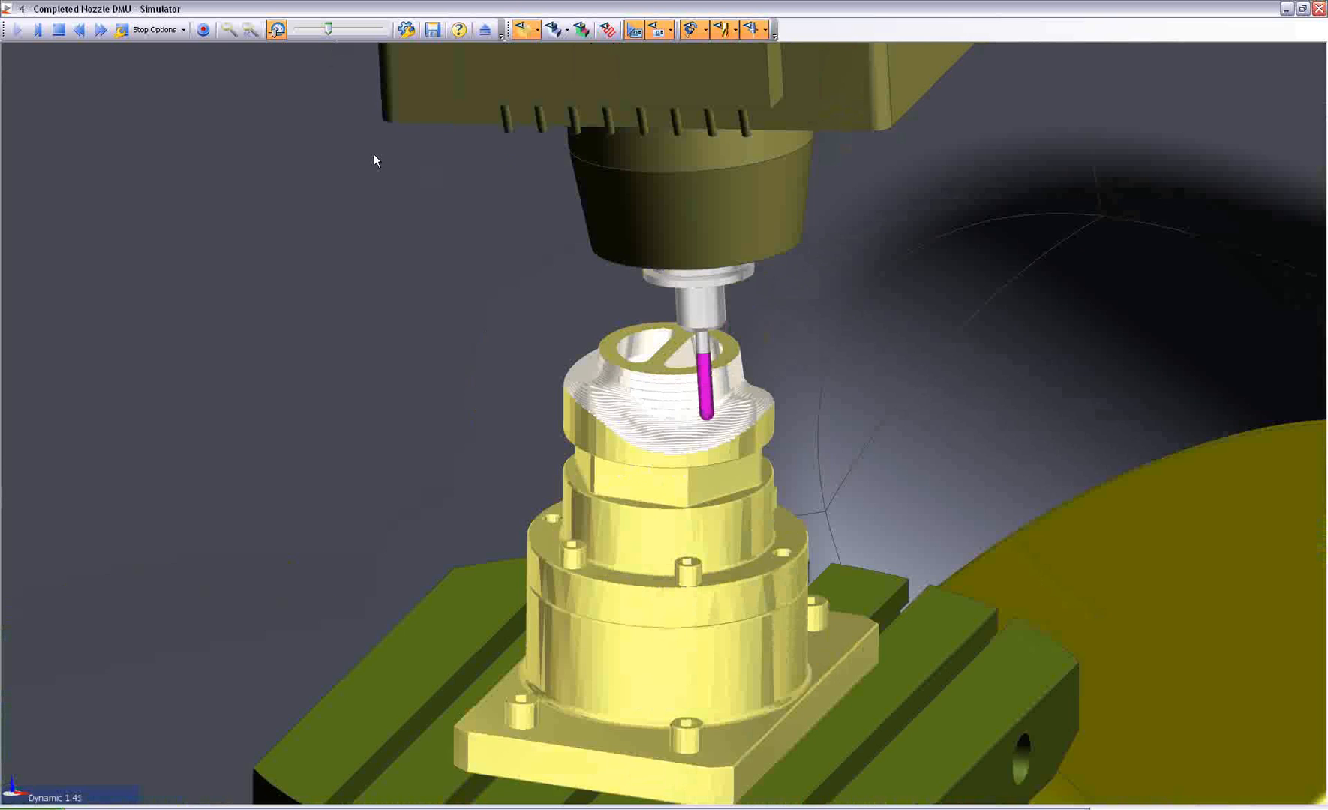
scroll(373, 157, "down", 2)
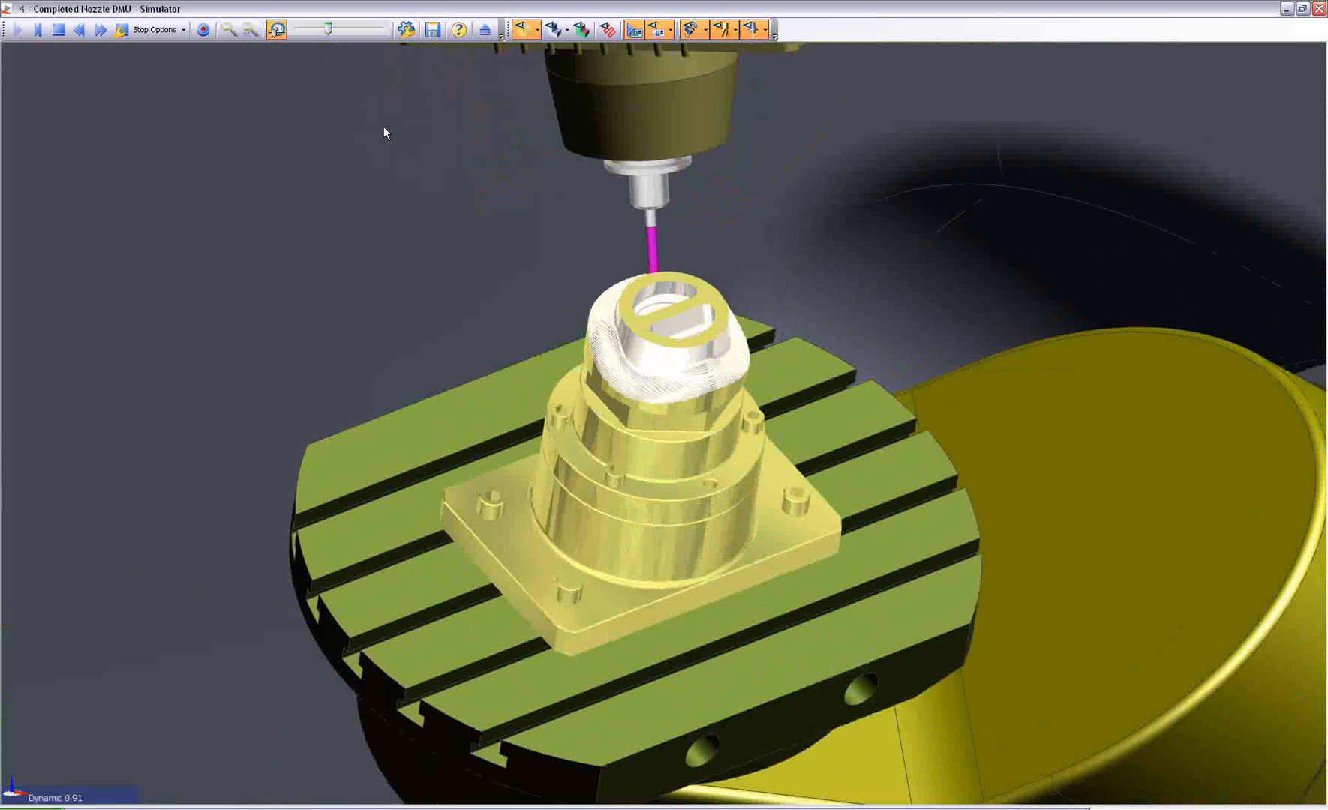
scroll(434, 275, "up", 1)
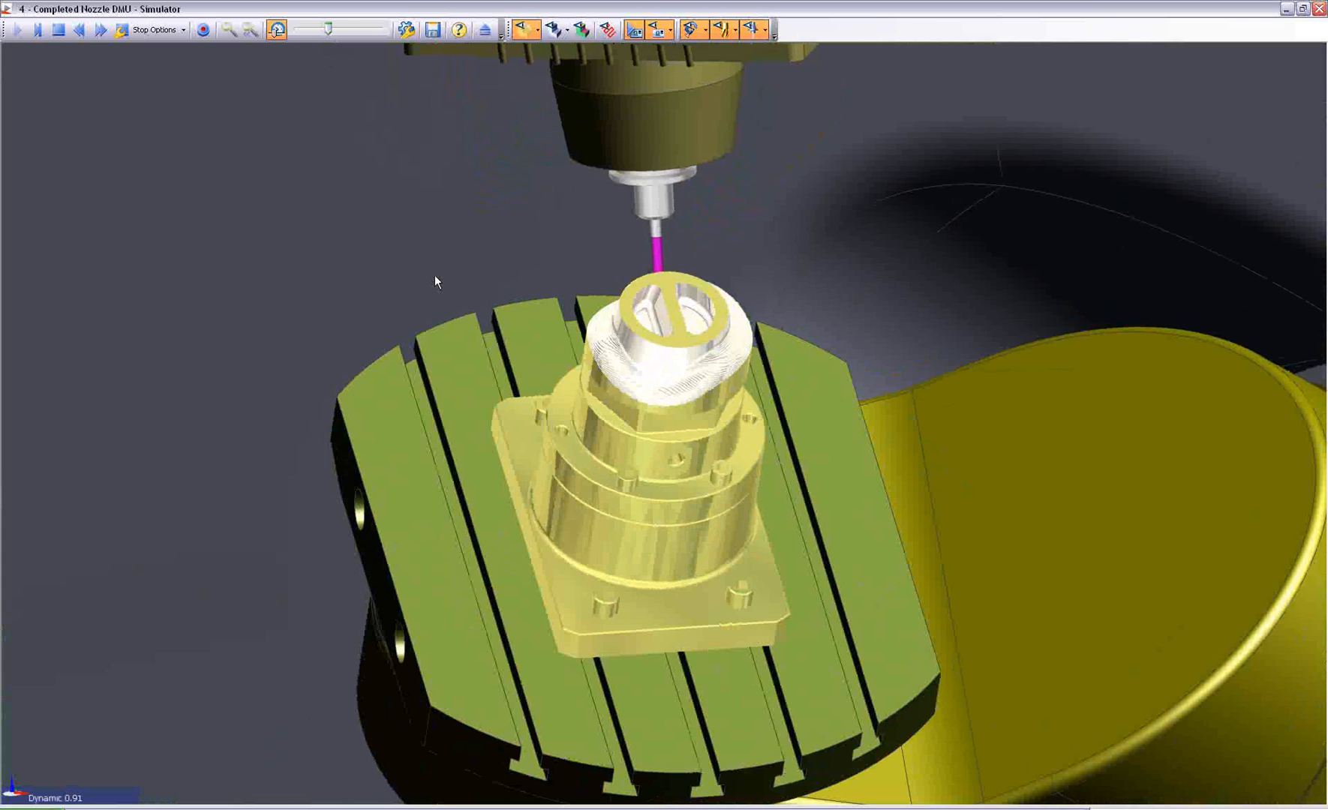
middle_click_drag(434, 275, 748, 463)
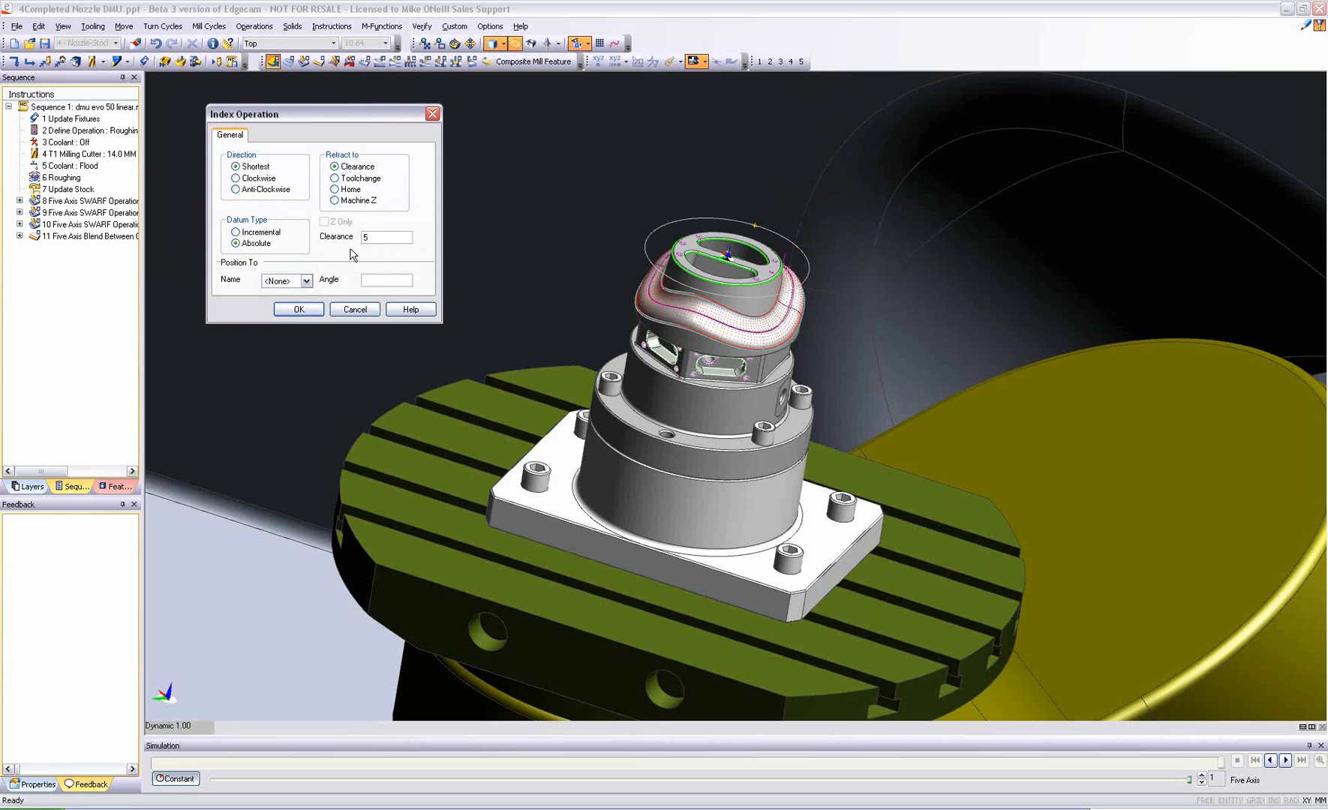
Step: Add an absolute Index Operation that positions the machine to Face 1 using the shortest direction and a clearance of 5
left_click(306, 281)
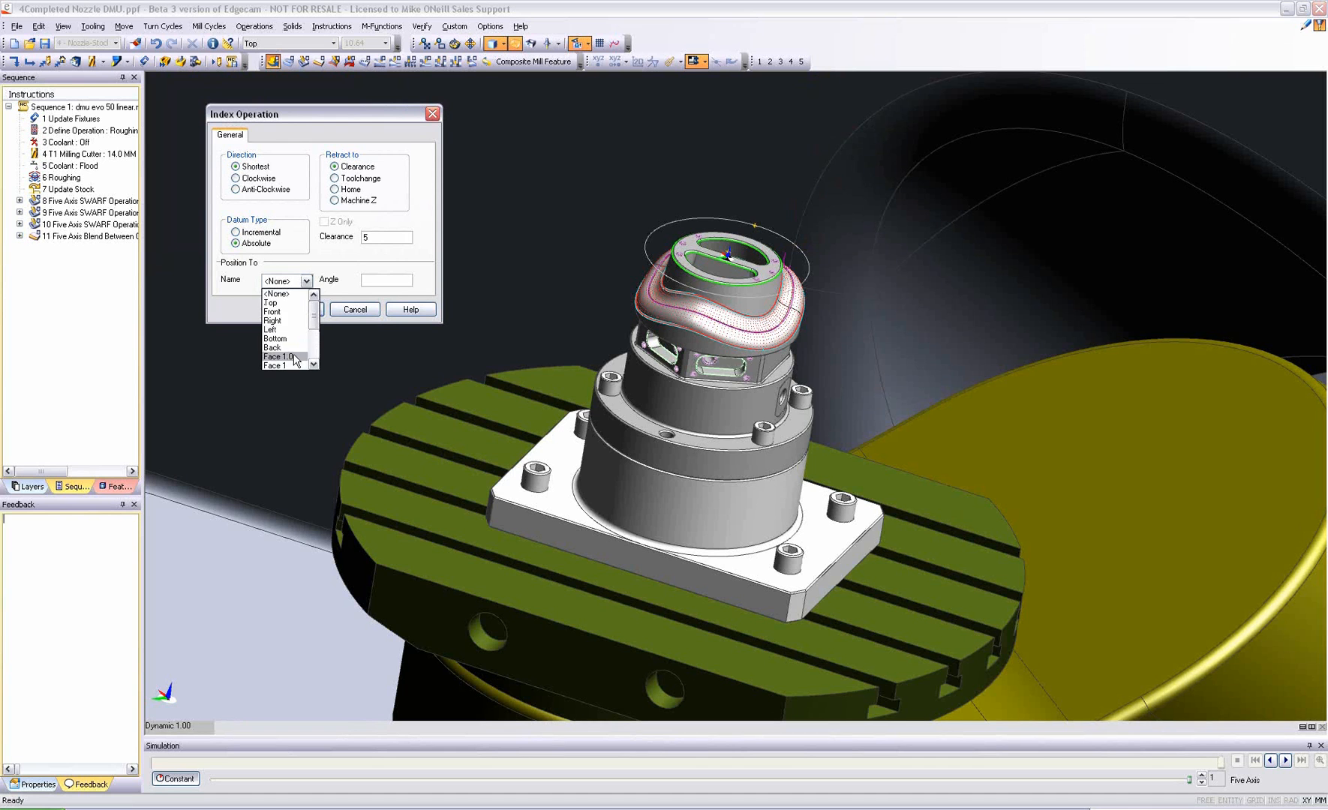
left_click(296, 365)
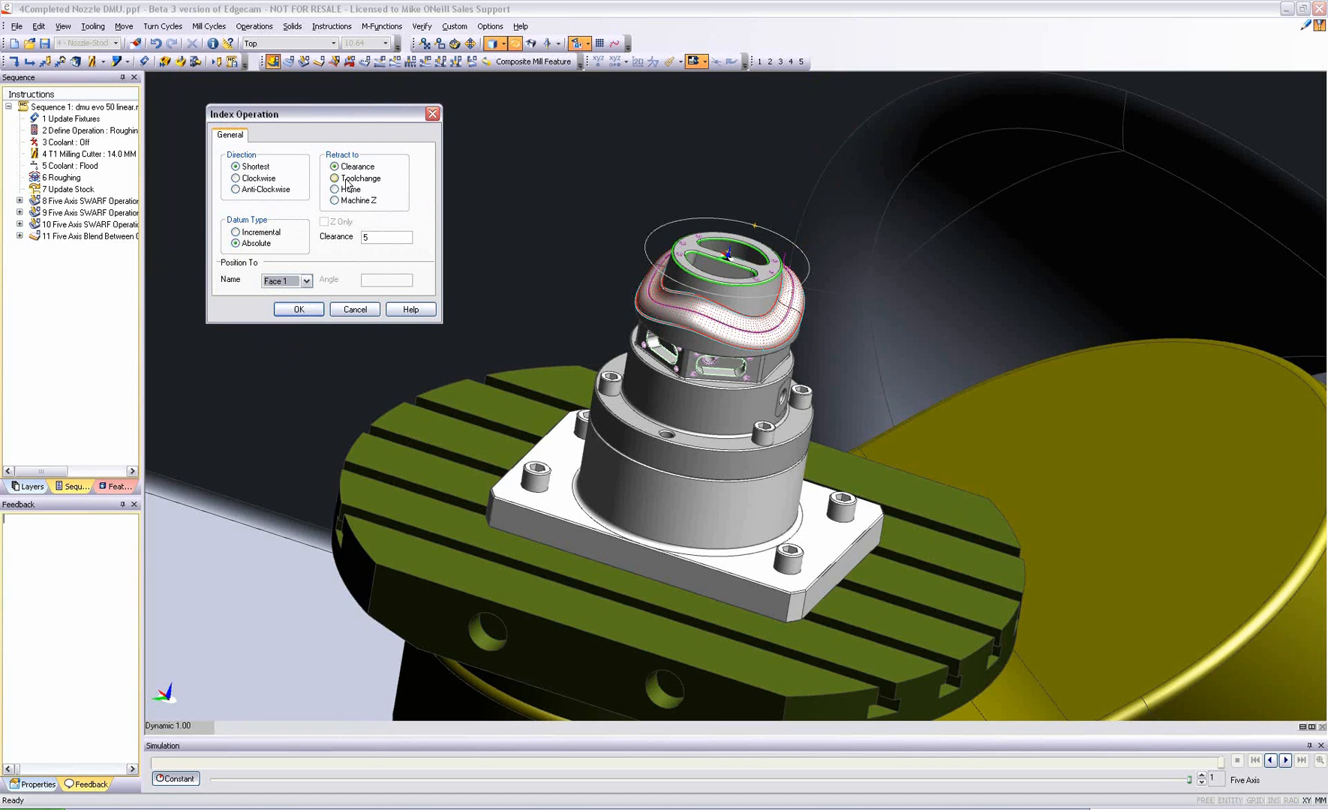
left_click(317, 310)
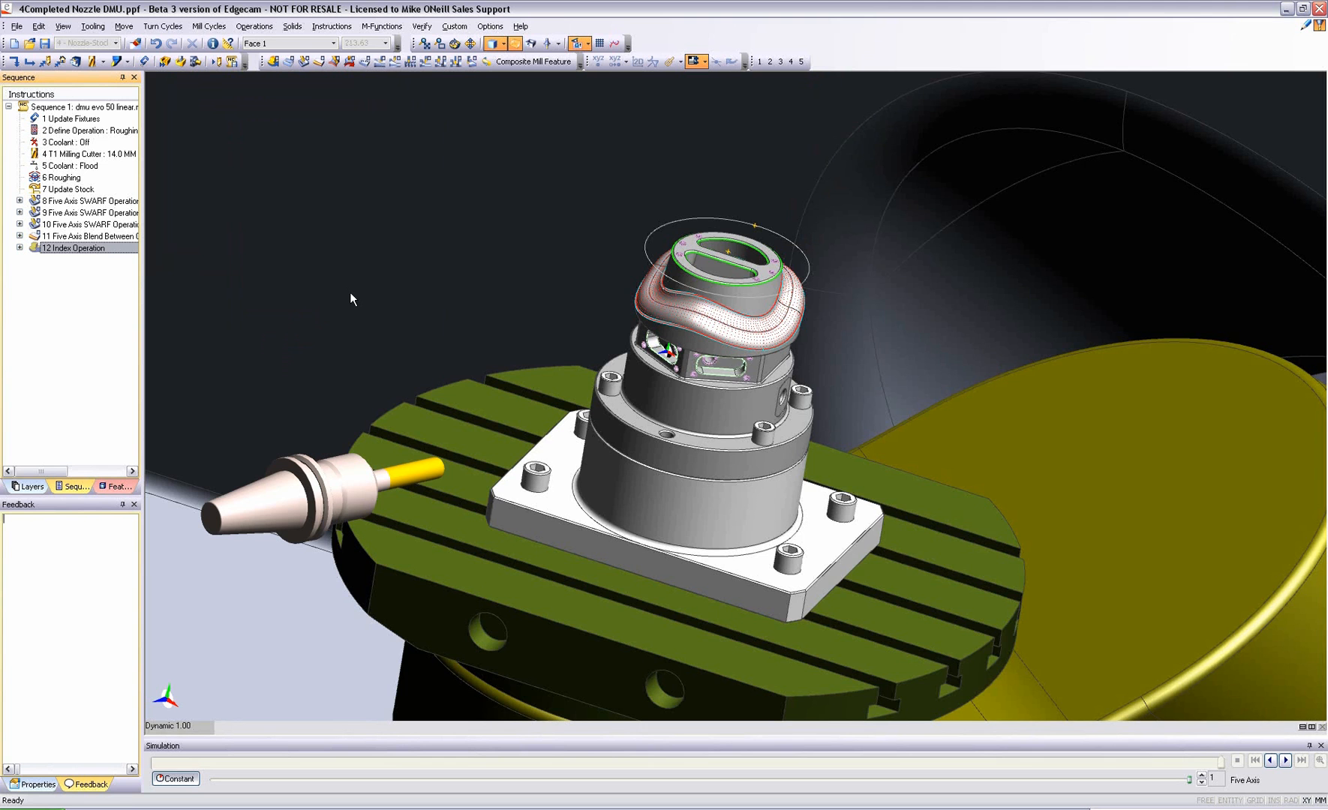
Step: Create a roughing operation for the 2D pocket on Face 1, checking its depth settings before generating it
scroll(349, 292, "up", 2)
middle_click_drag(350, 292, 455, 281)
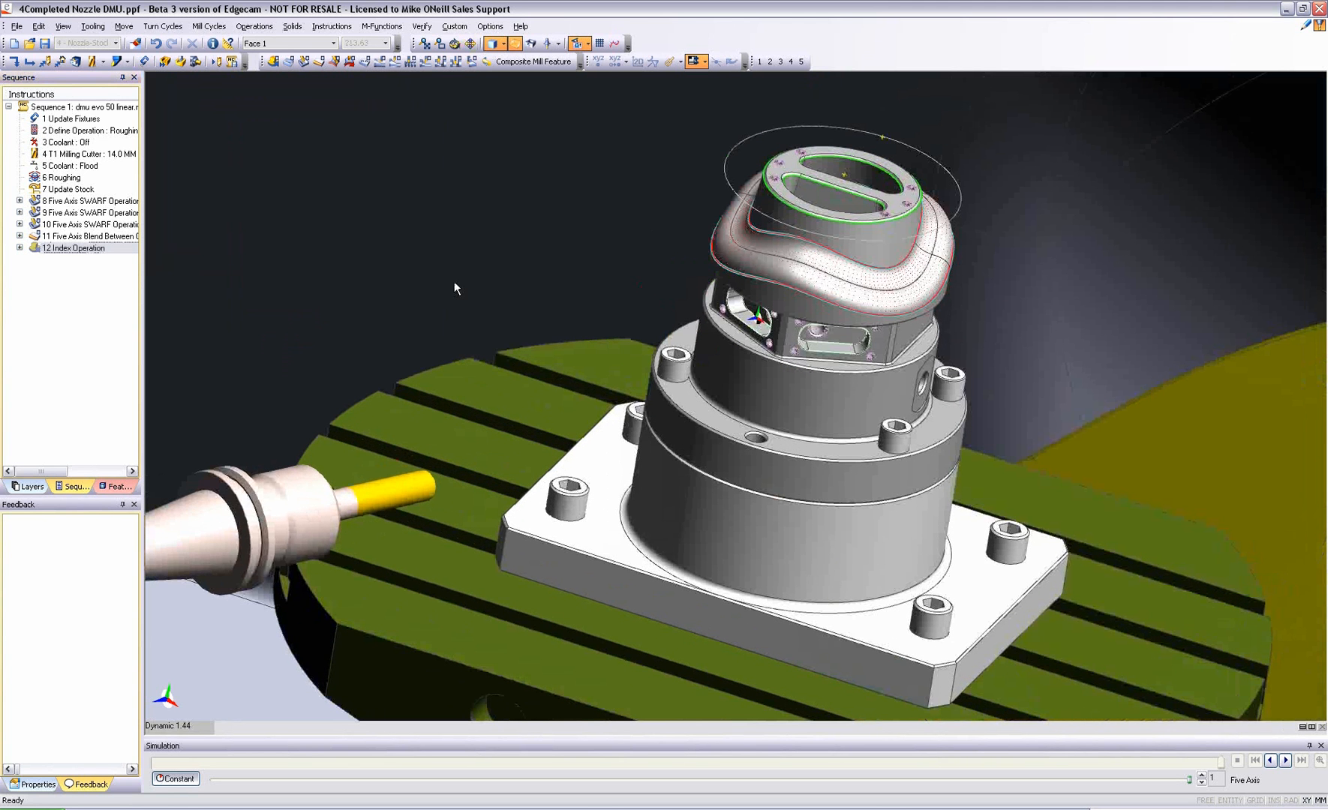
scroll(454, 283, "up", 2)
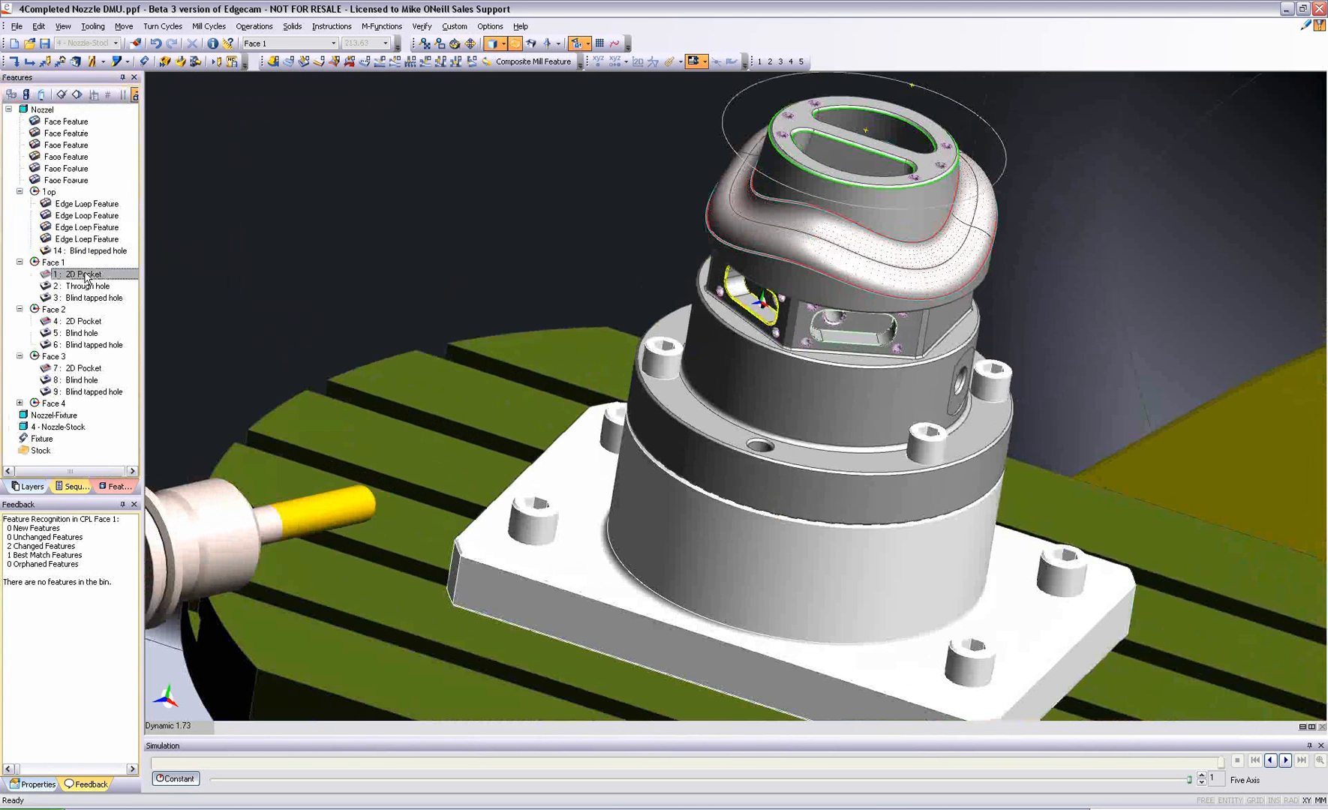
left_click(86, 276)
right_click(86, 276)
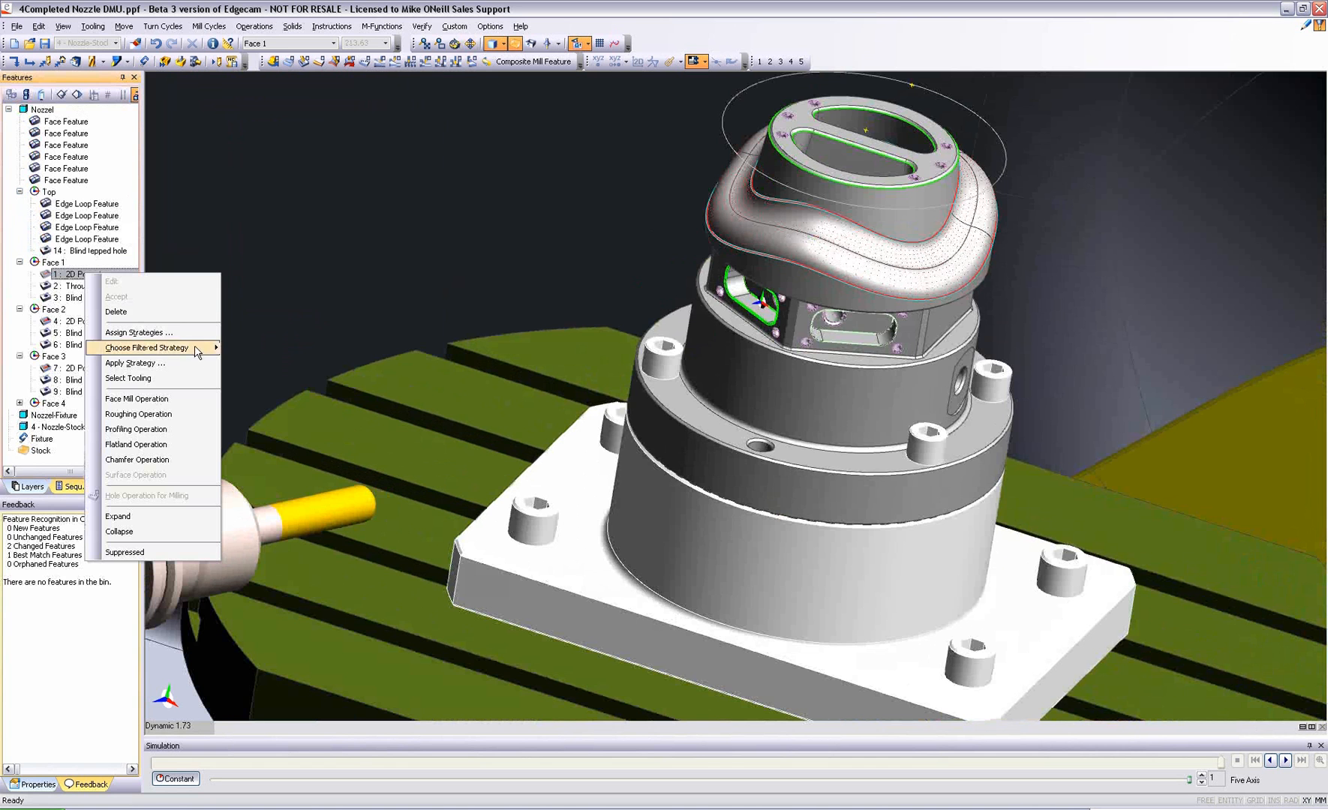
left_click(191, 413)
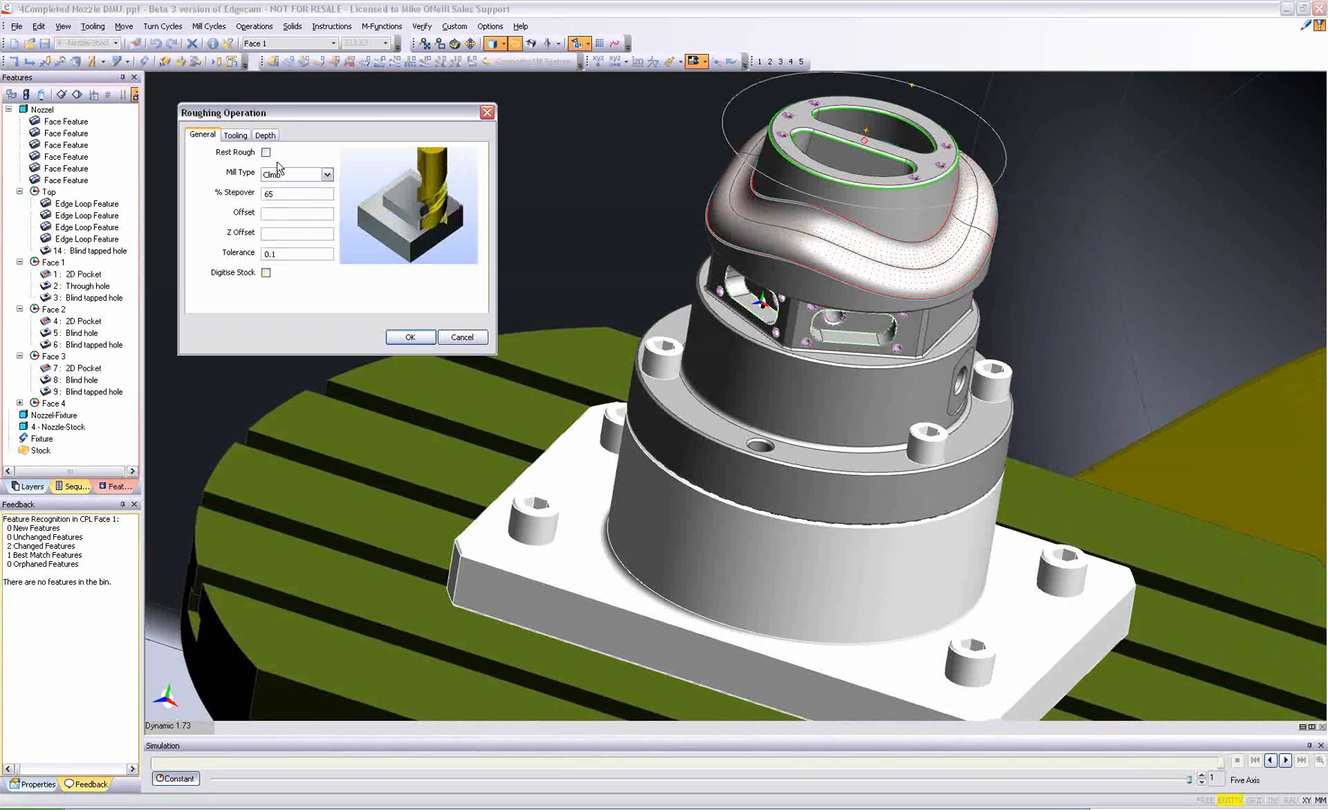
left_click(264, 135)
left_click(410, 336)
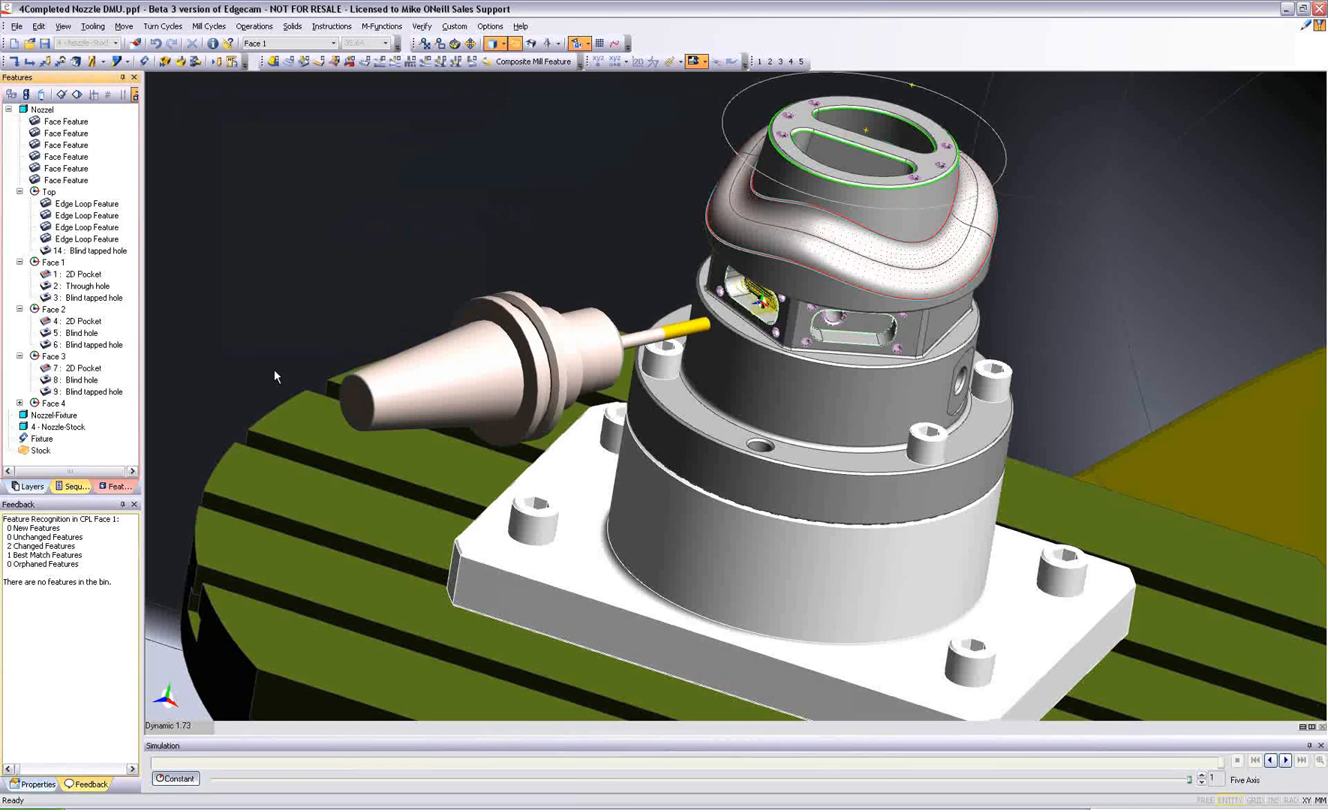
Step: Play through the simulation of the roughing operation on the Face 1 pocket
left_click(75, 486)
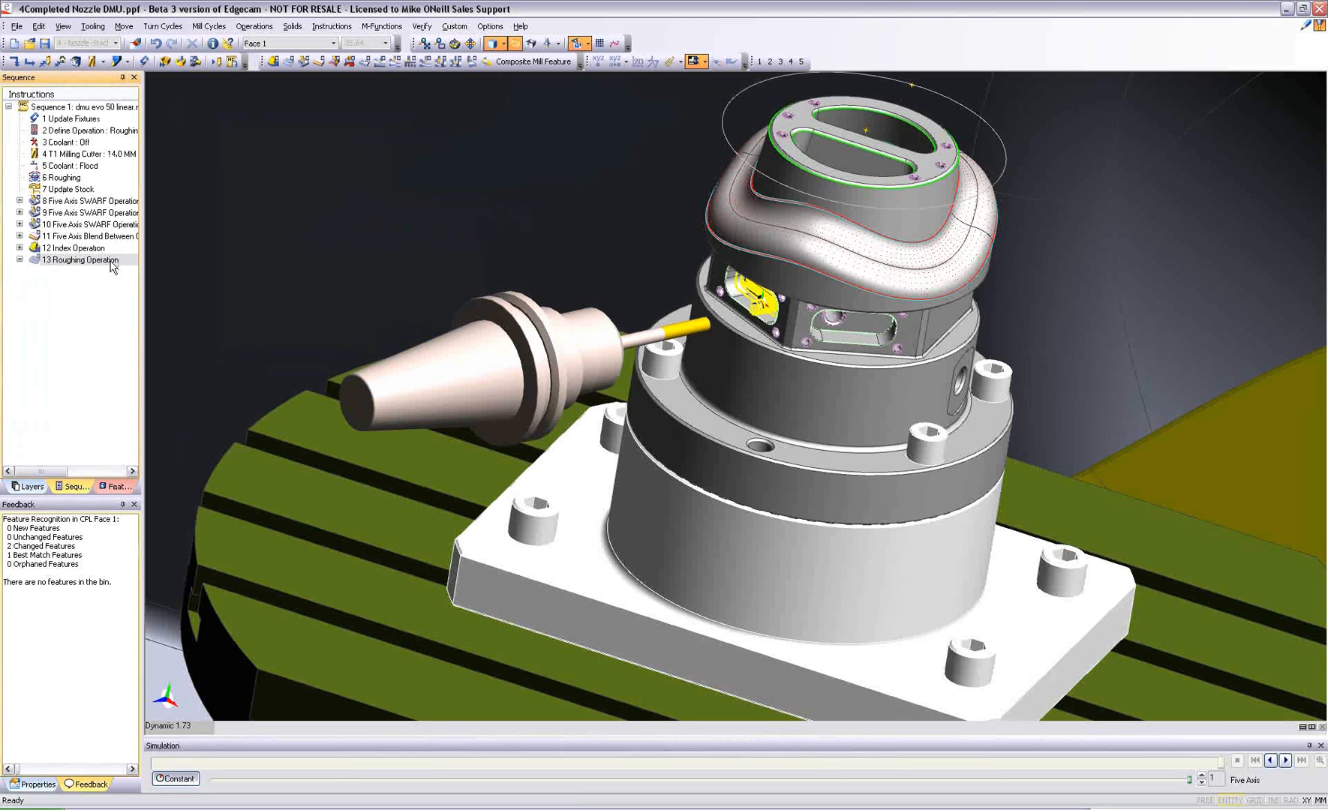
right_click(111, 261)
left_click(126, 293)
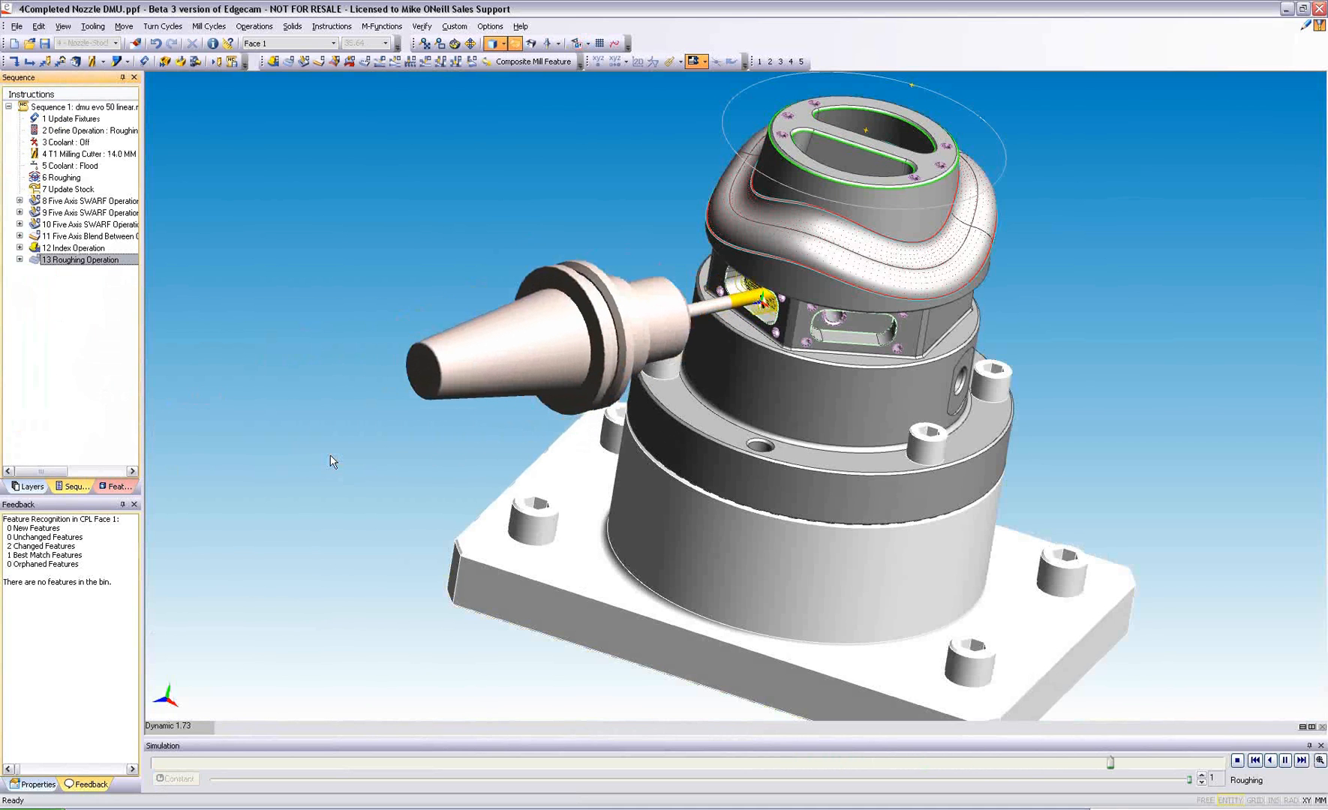
Step: Add an absolute Index Operation that positions the machine to Face 2.0 using the shortest direction and a clearance of 5
left_click(272, 62)
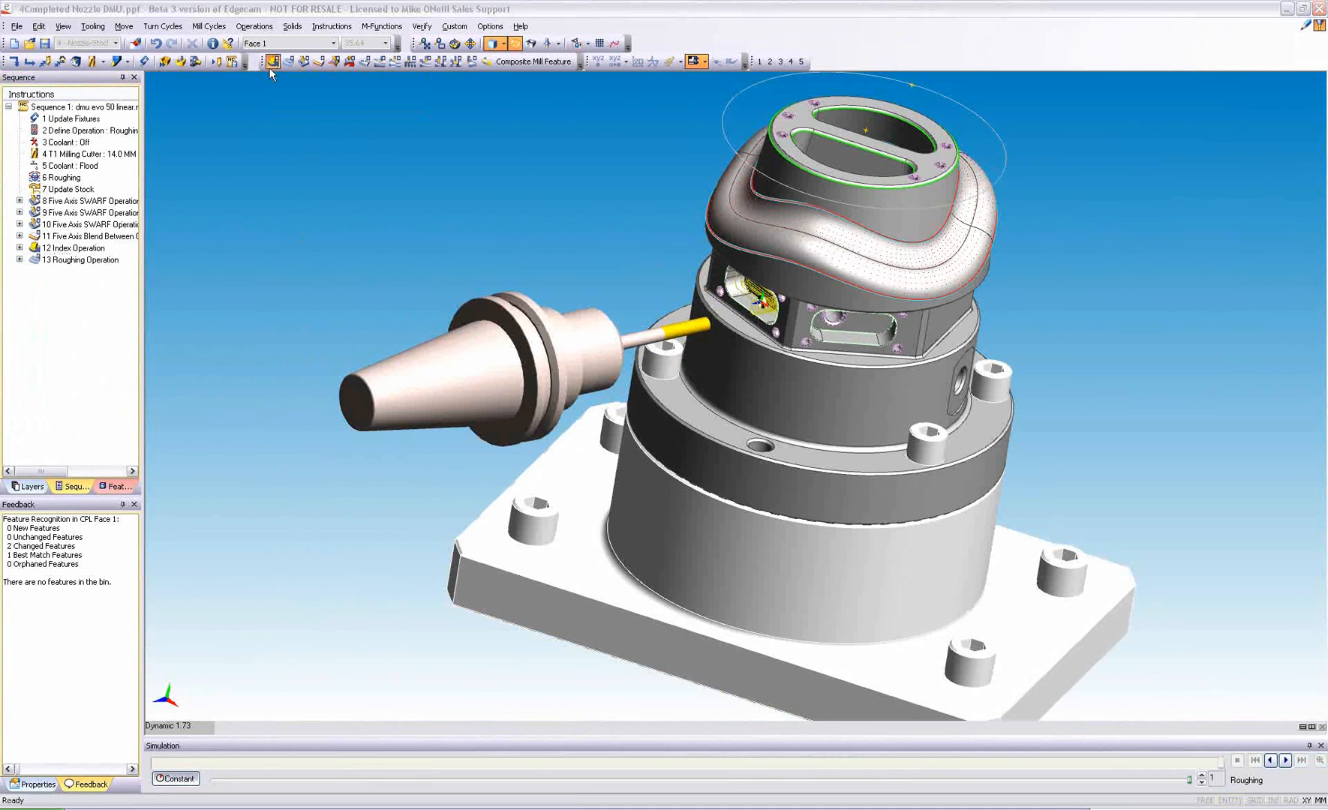
left_click(297, 357)
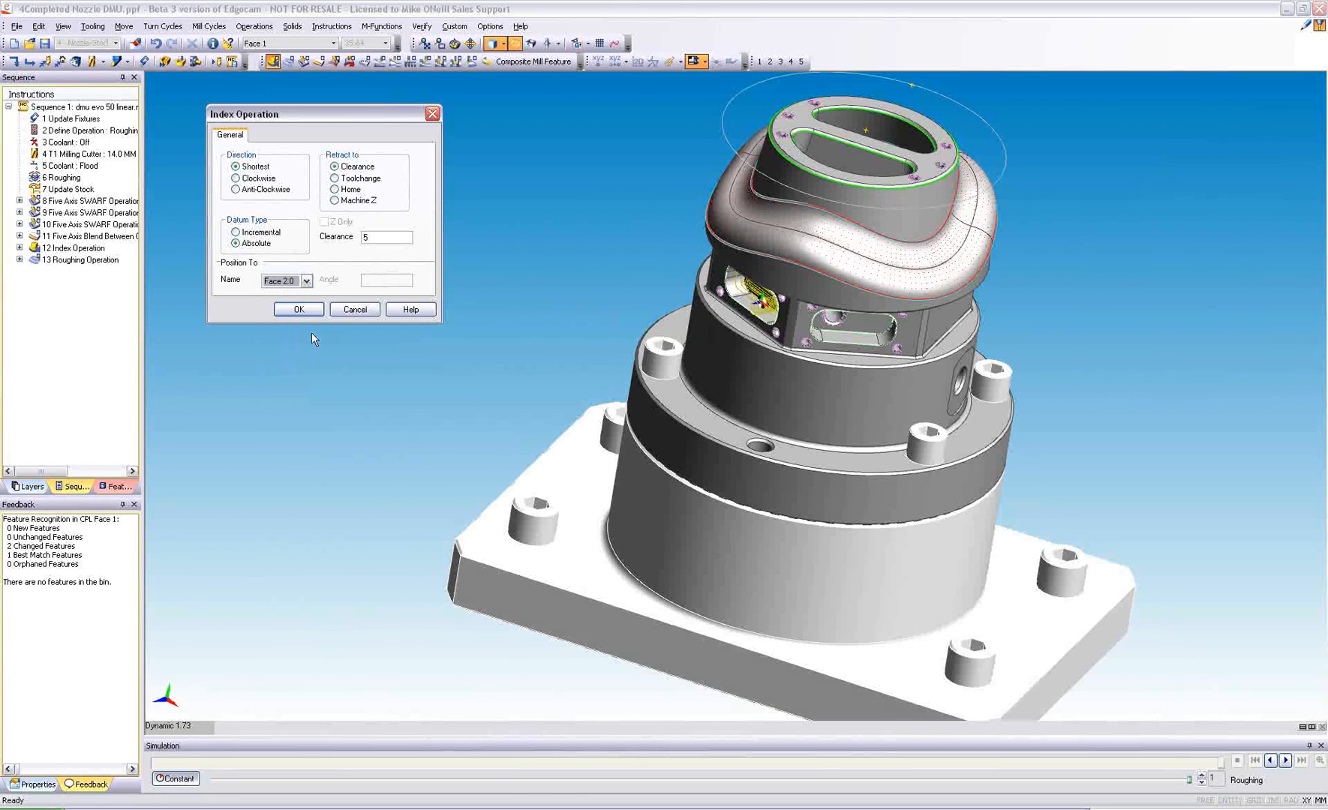
left_click(308, 310)
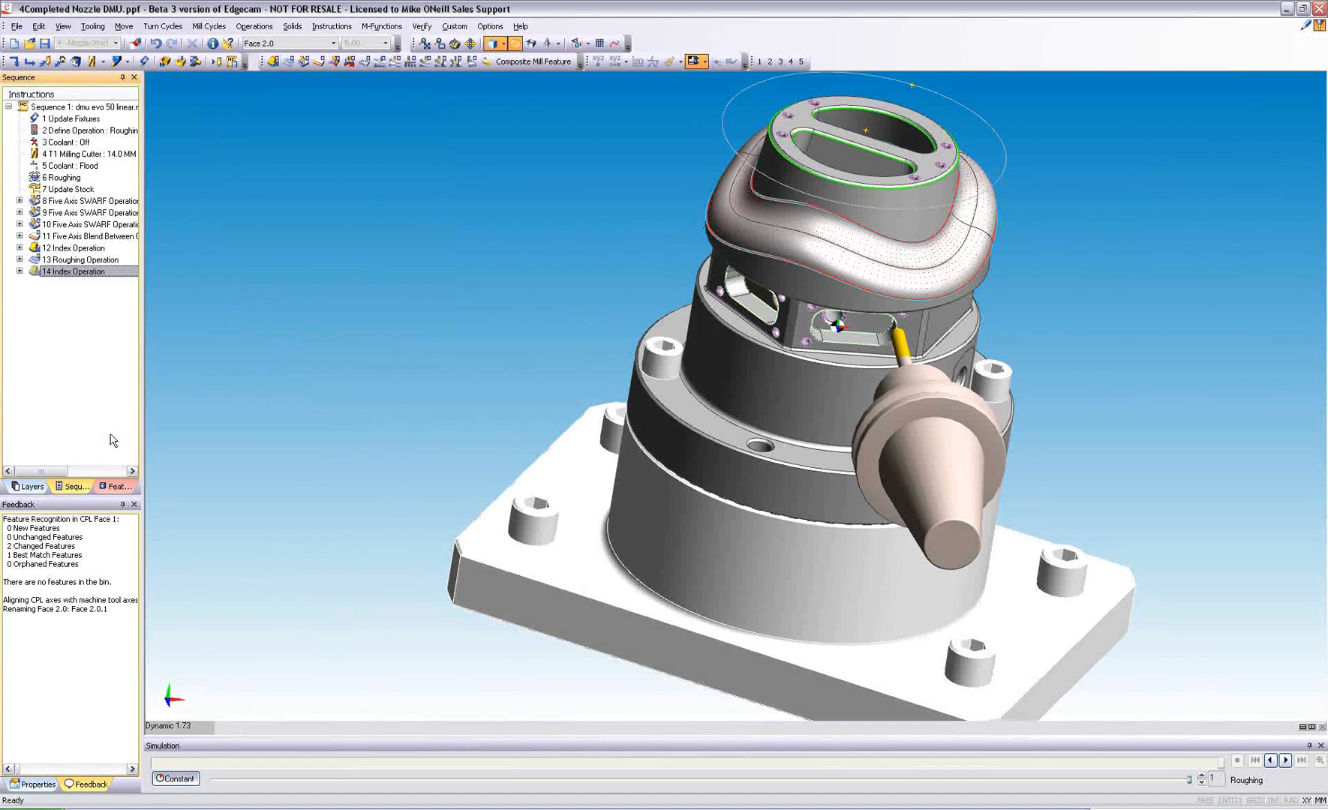
Step: Create a roughing operation for the 2D pocket on Face 2 that uses the current tool
left_click(114, 488)
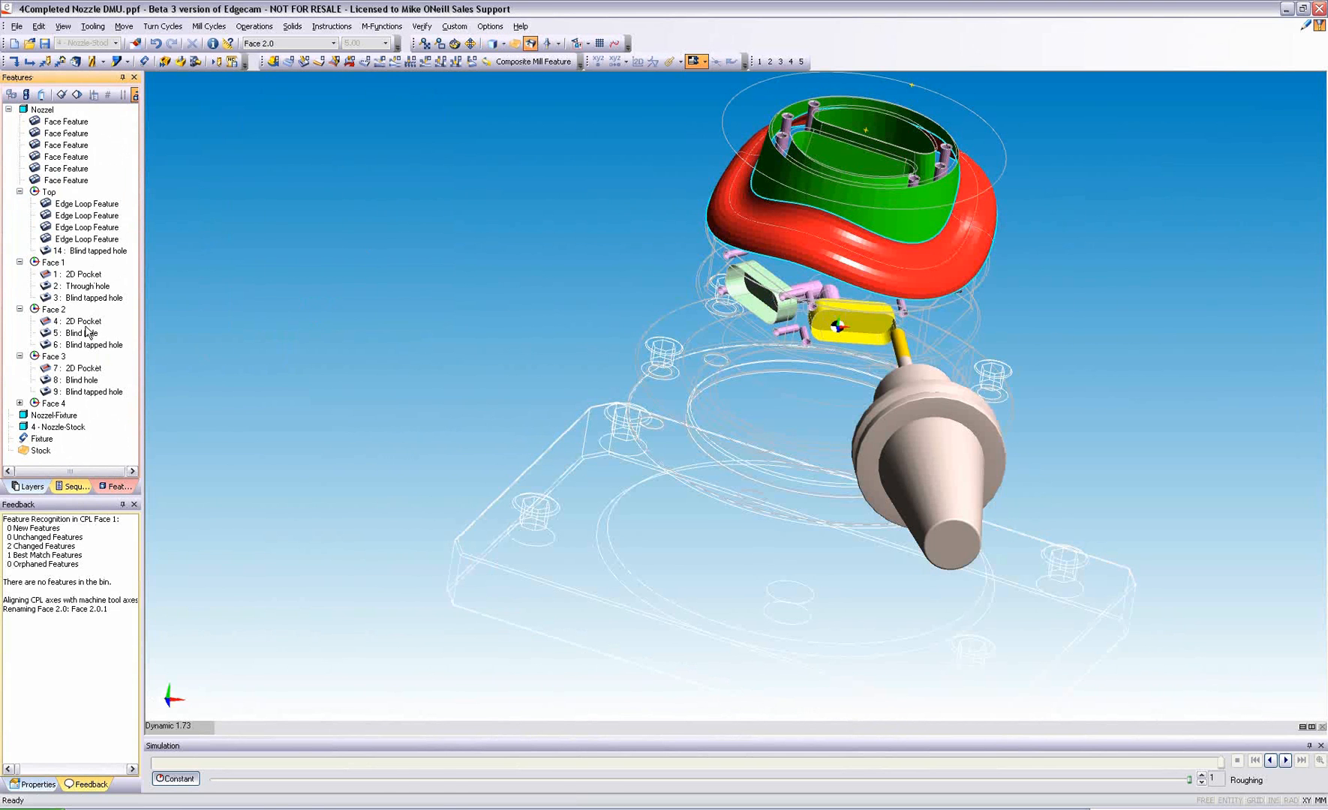
right_click(87, 322)
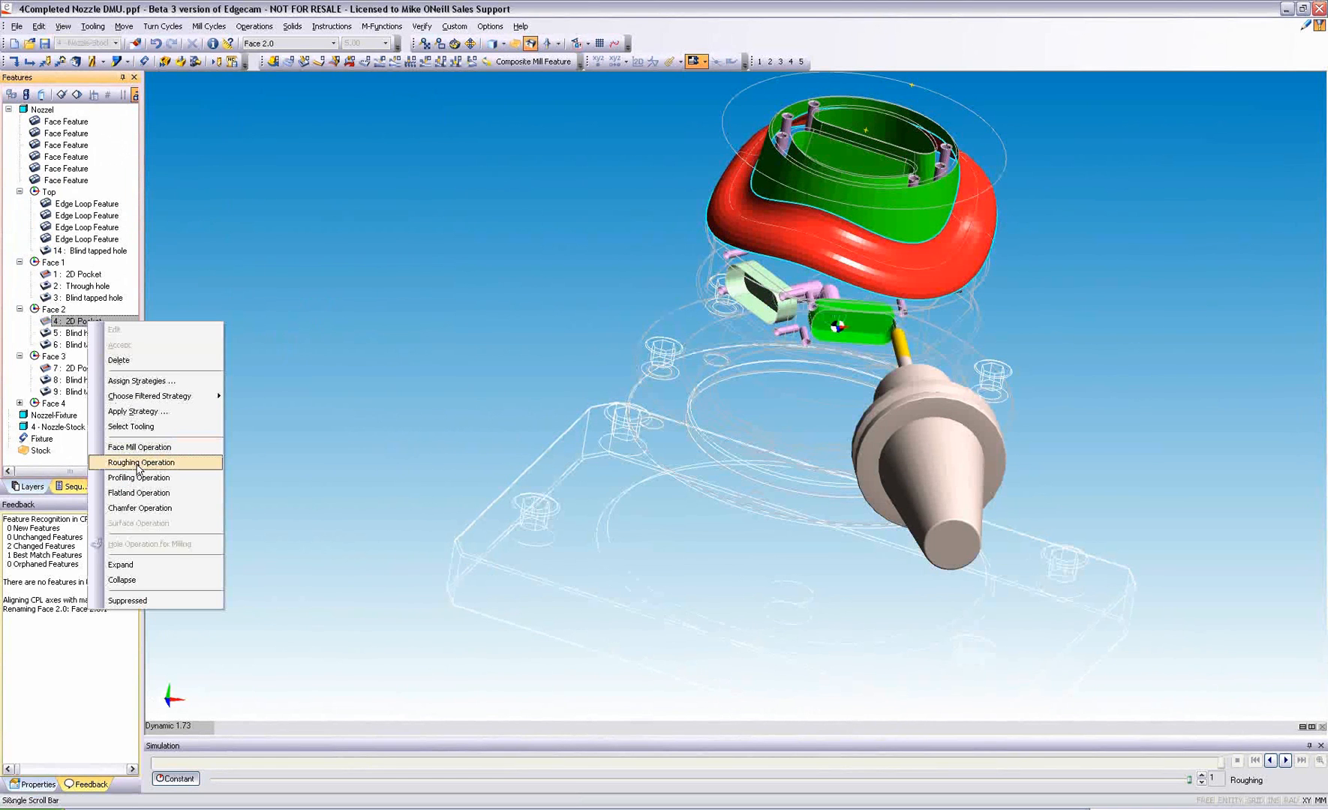
left_click(139, 463)
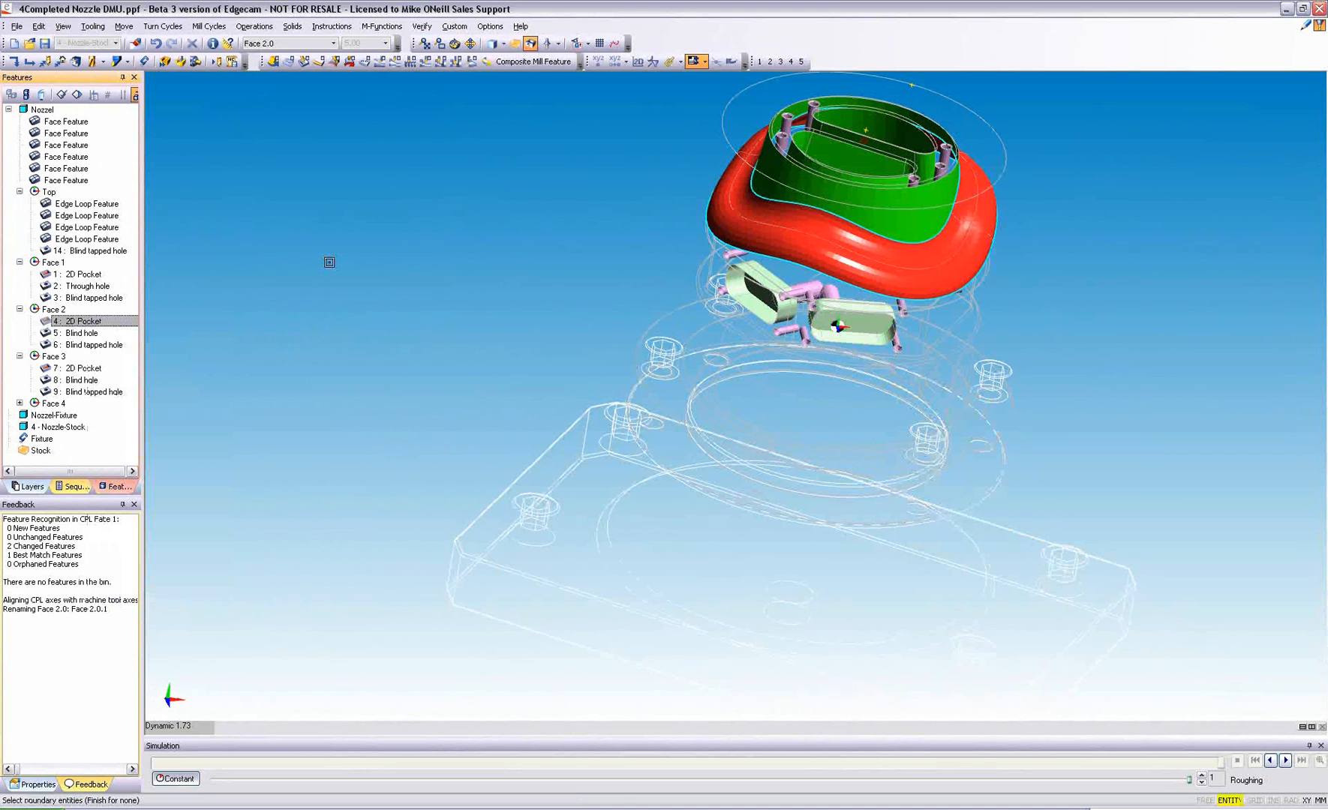
right_click(329, 262)
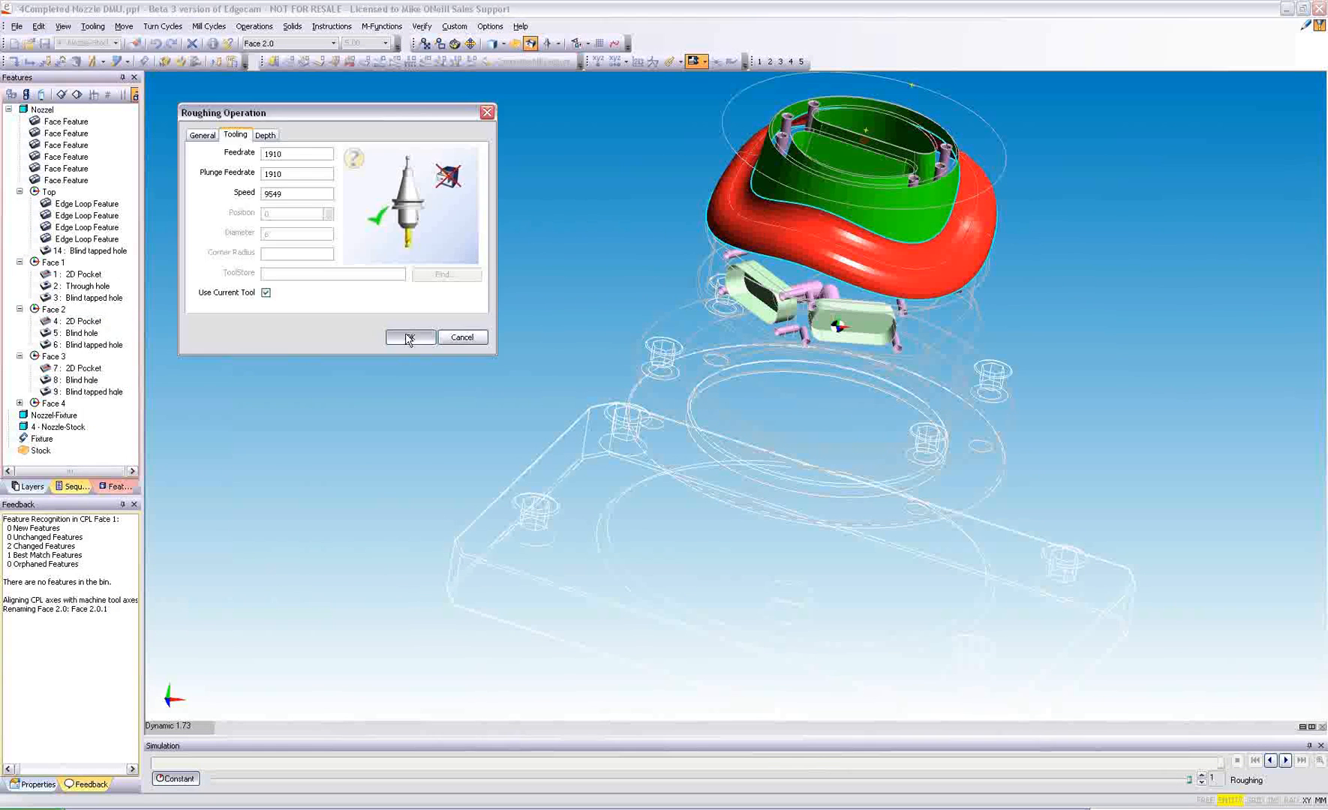
left_click(406, 334)
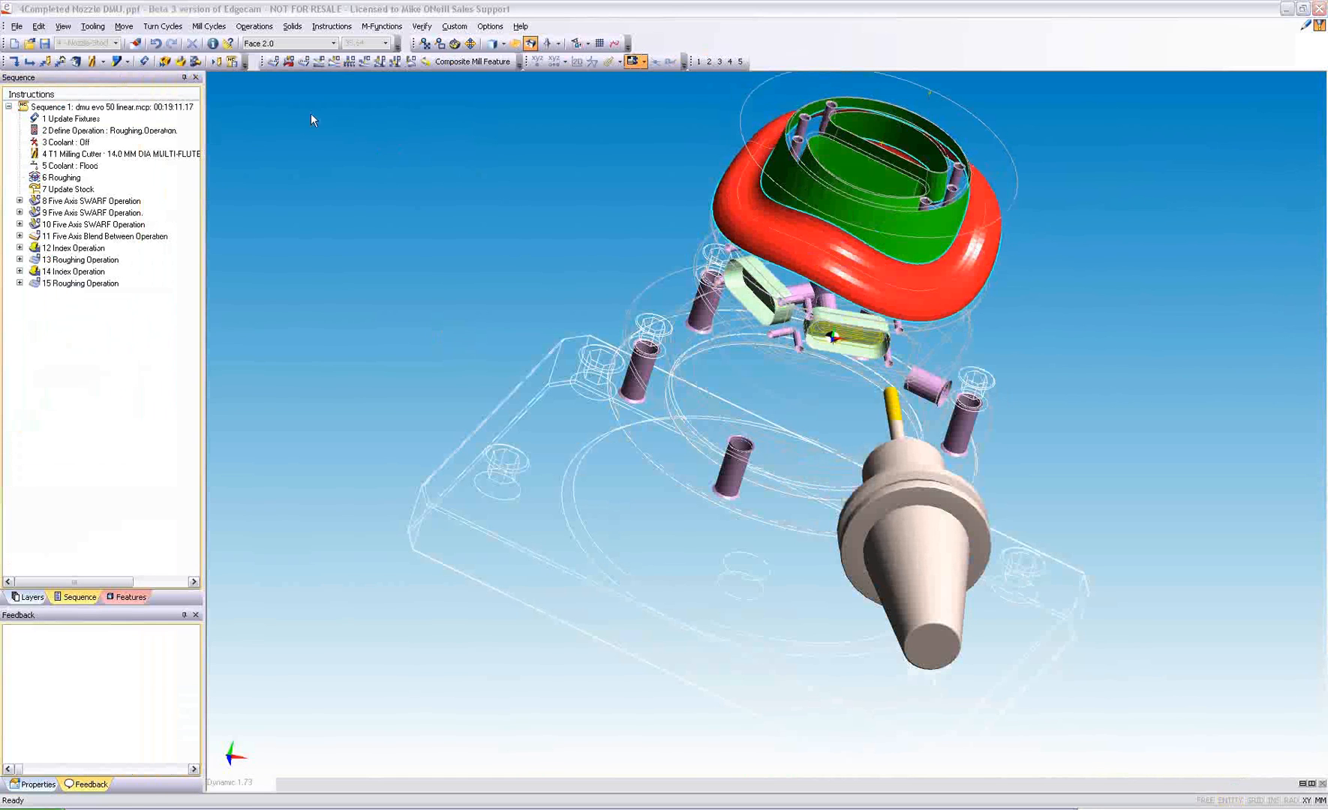
Step: Start a Hole Operation on the small blind tapped holes around the side pockets
left_click(272, 66)
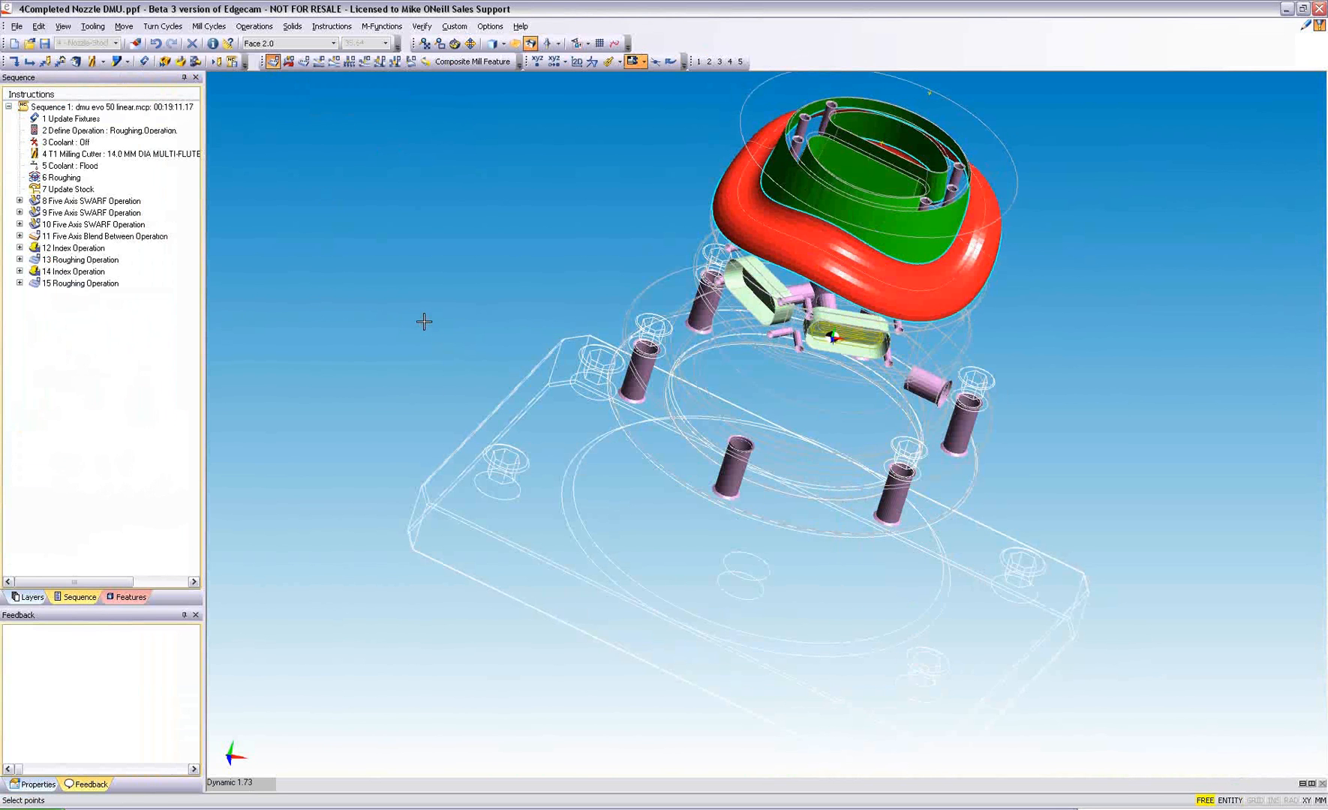
middle_click_drag(424, 317, 349, 379)
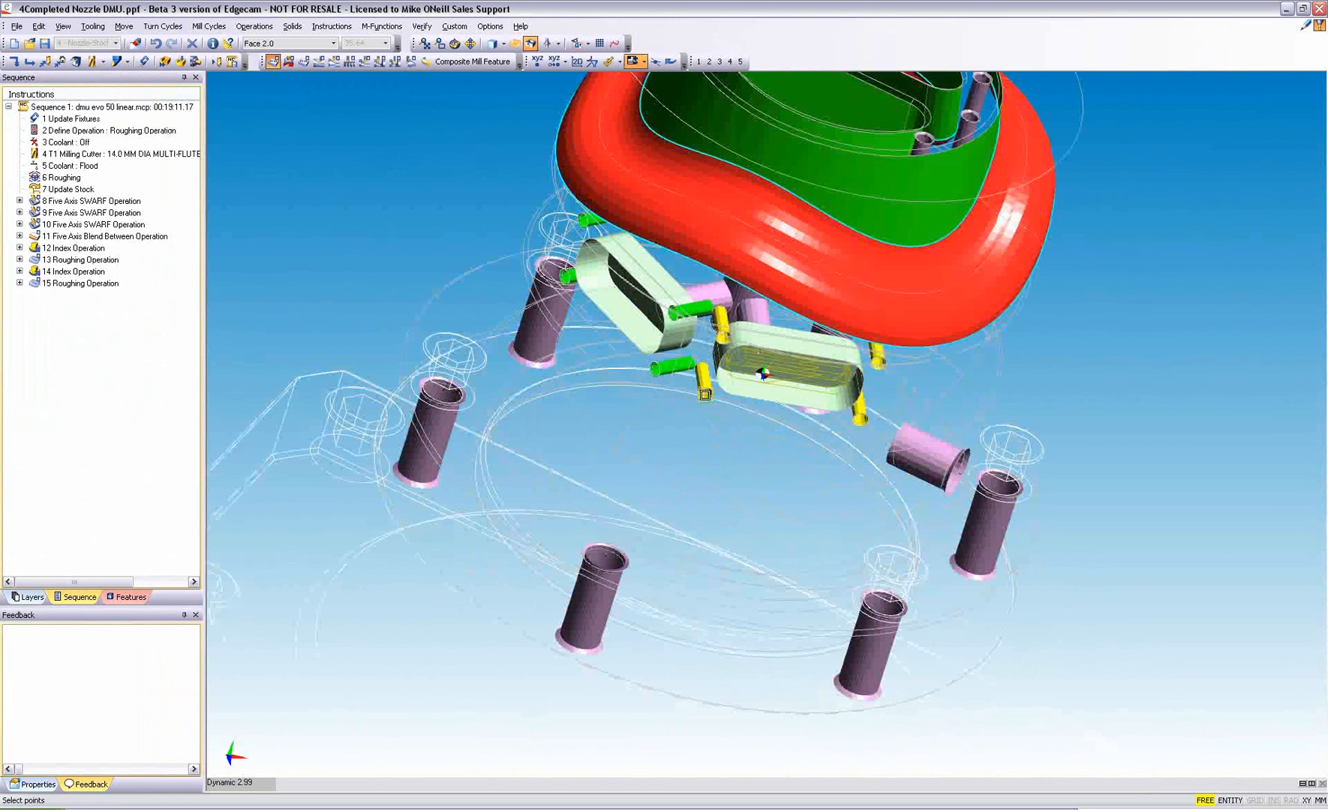
left_click(705, 385)
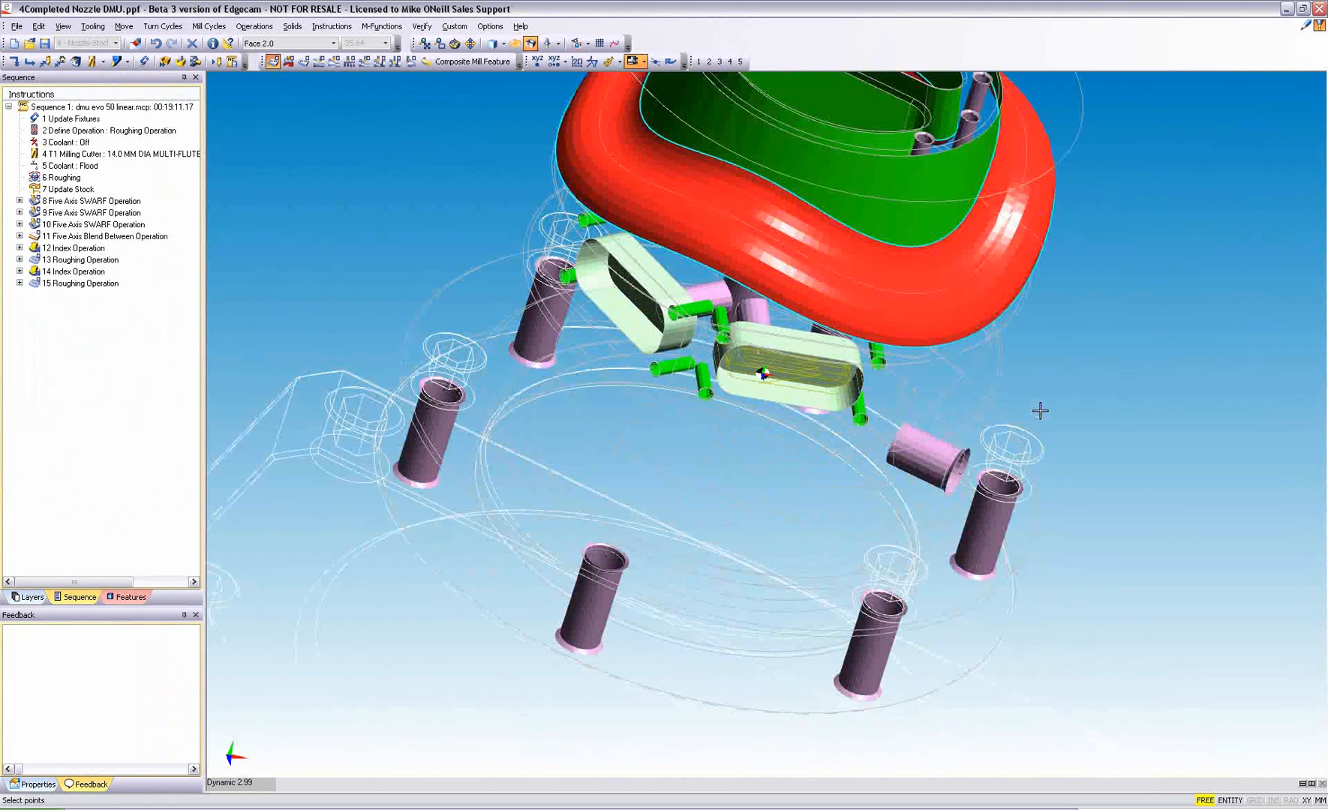
middle_click_drag(1040, 410, 872, 389)
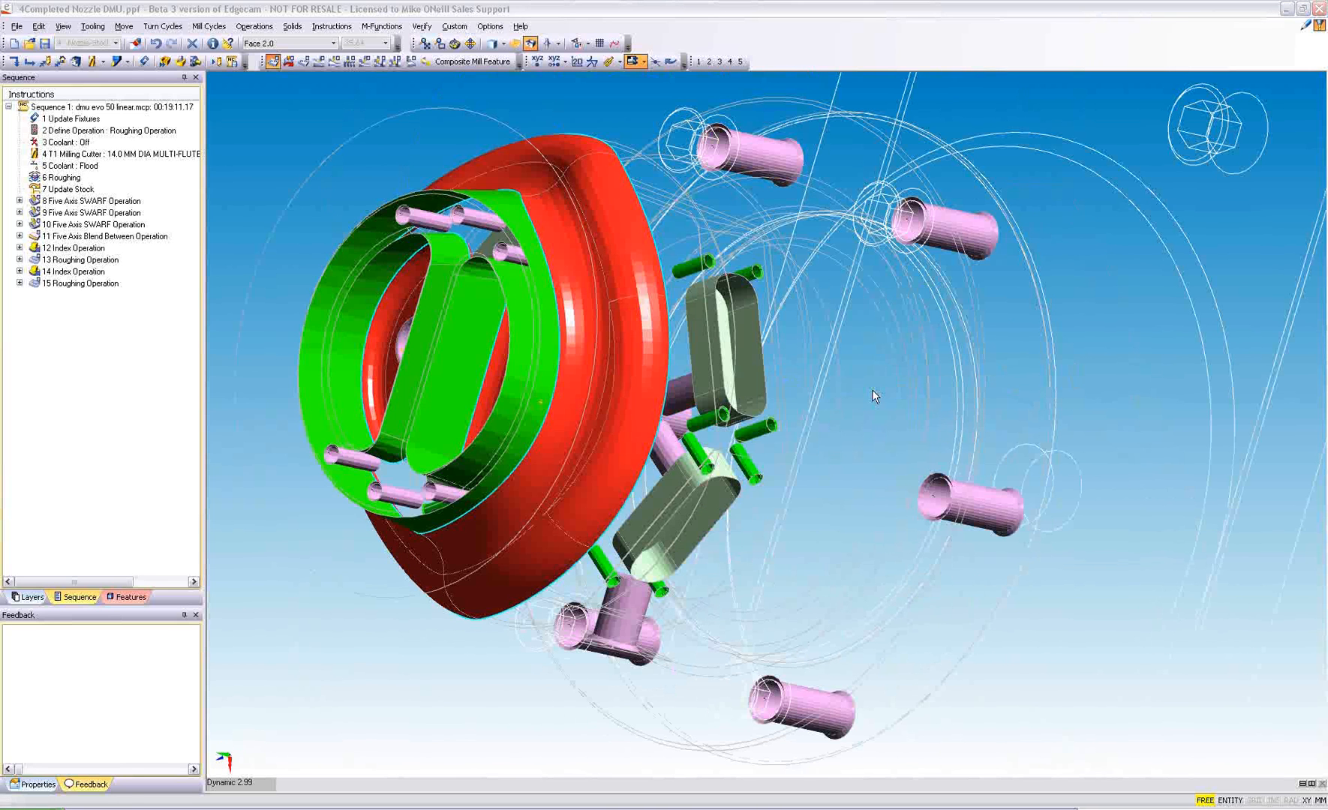
right_click(872, 389)
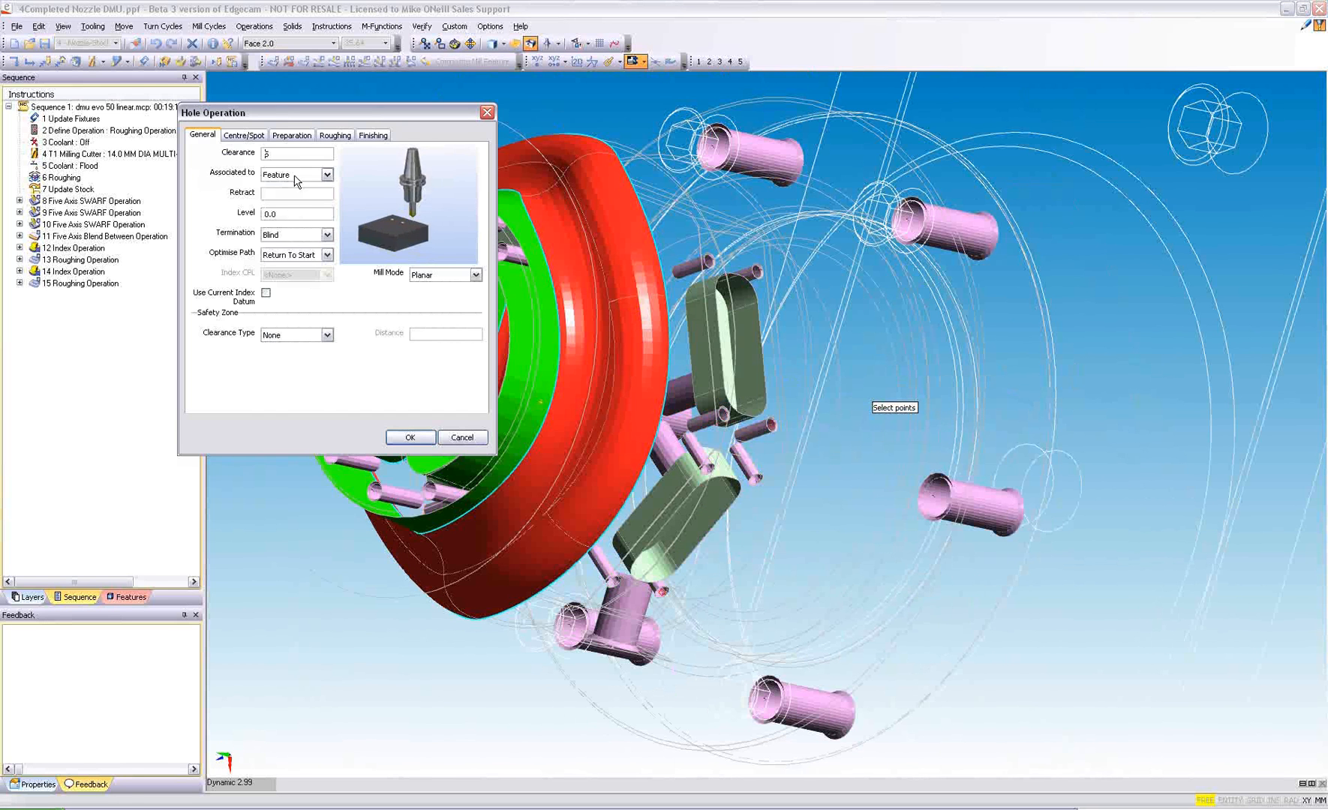
Step: Assign the 3.3 mm Jobber Drill from the toolstore as the roughing tool and generate the hole operation
left_click(335, 137)
left_click(448, 297)
left_click(187, 128)
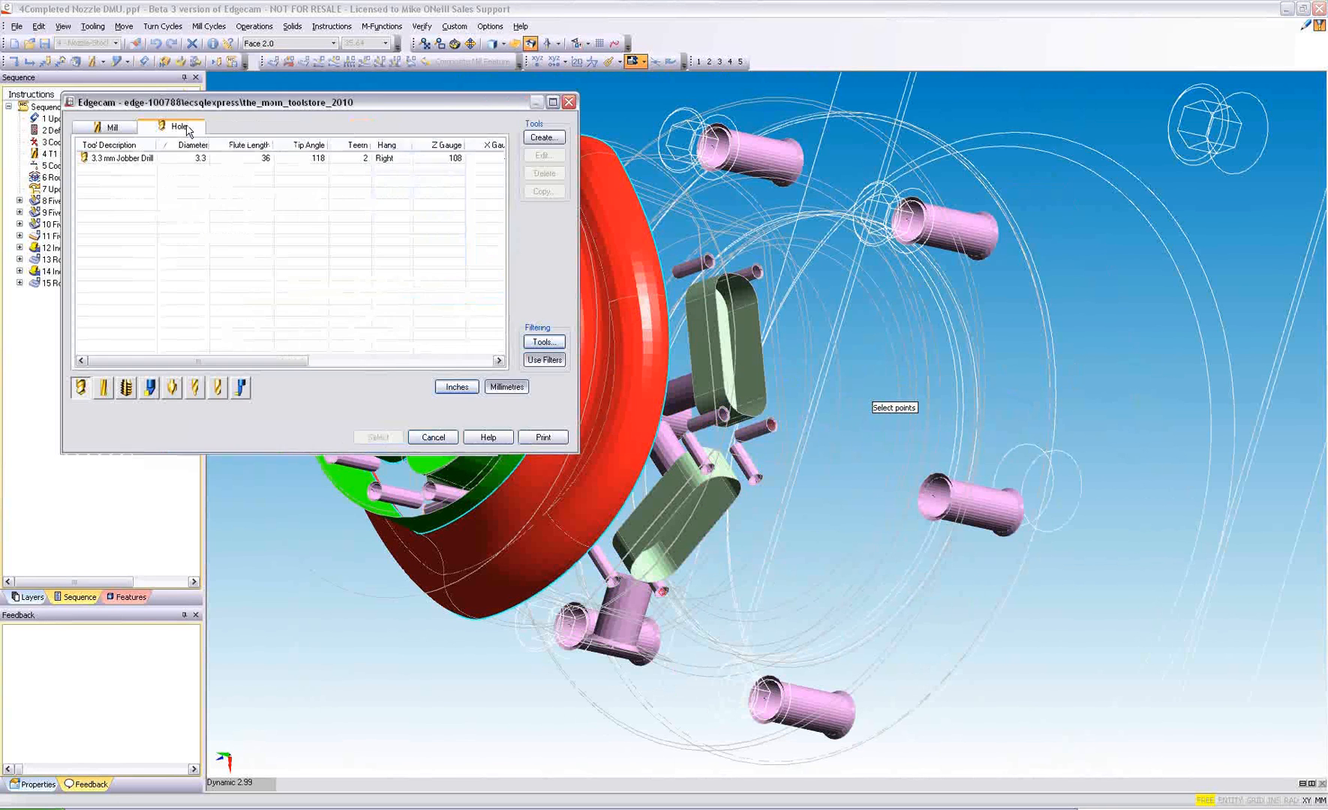
left_click(136, 159)
left_click(379, 437)
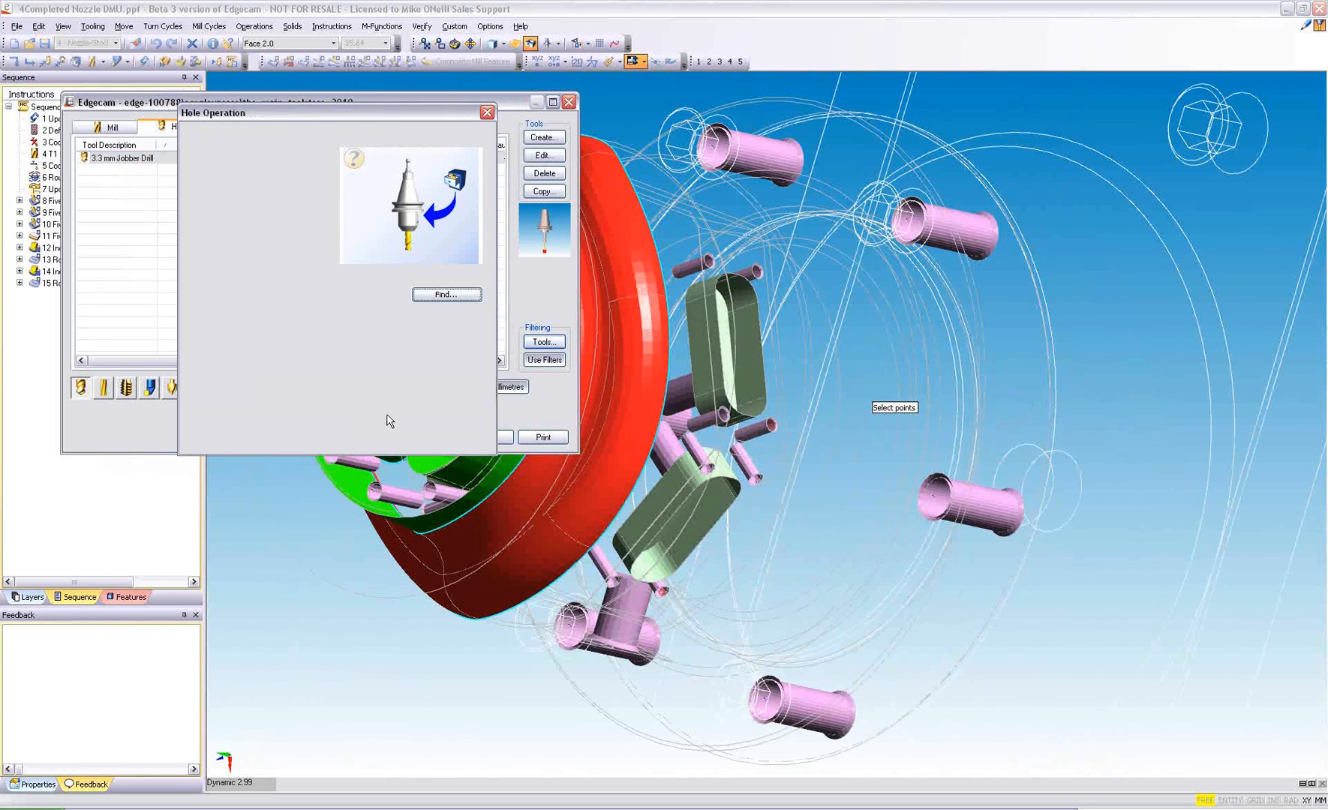
left_click(448, 338)
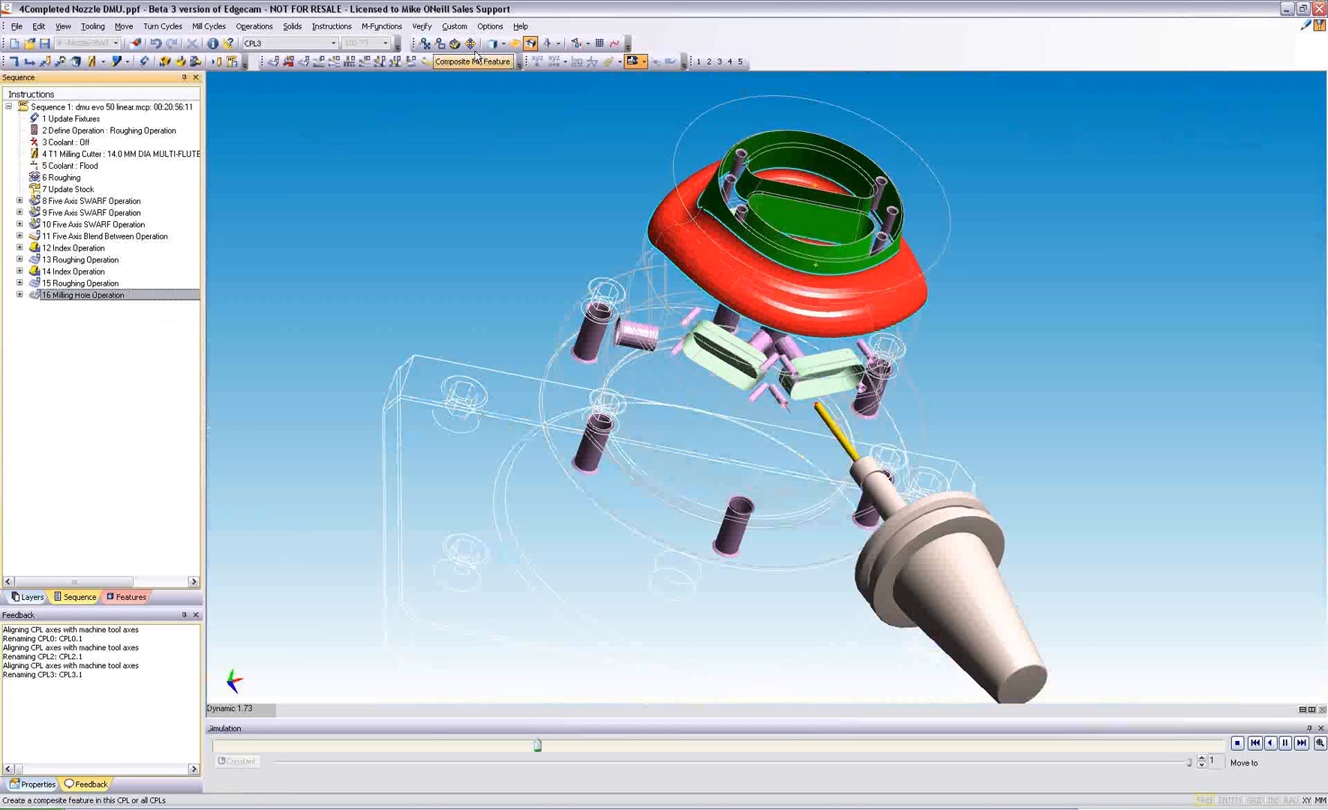
Step: Display the model shaded and fast-forward the full machining sequence in the Simulator with Stop at Collision active
left_click(492, 43)
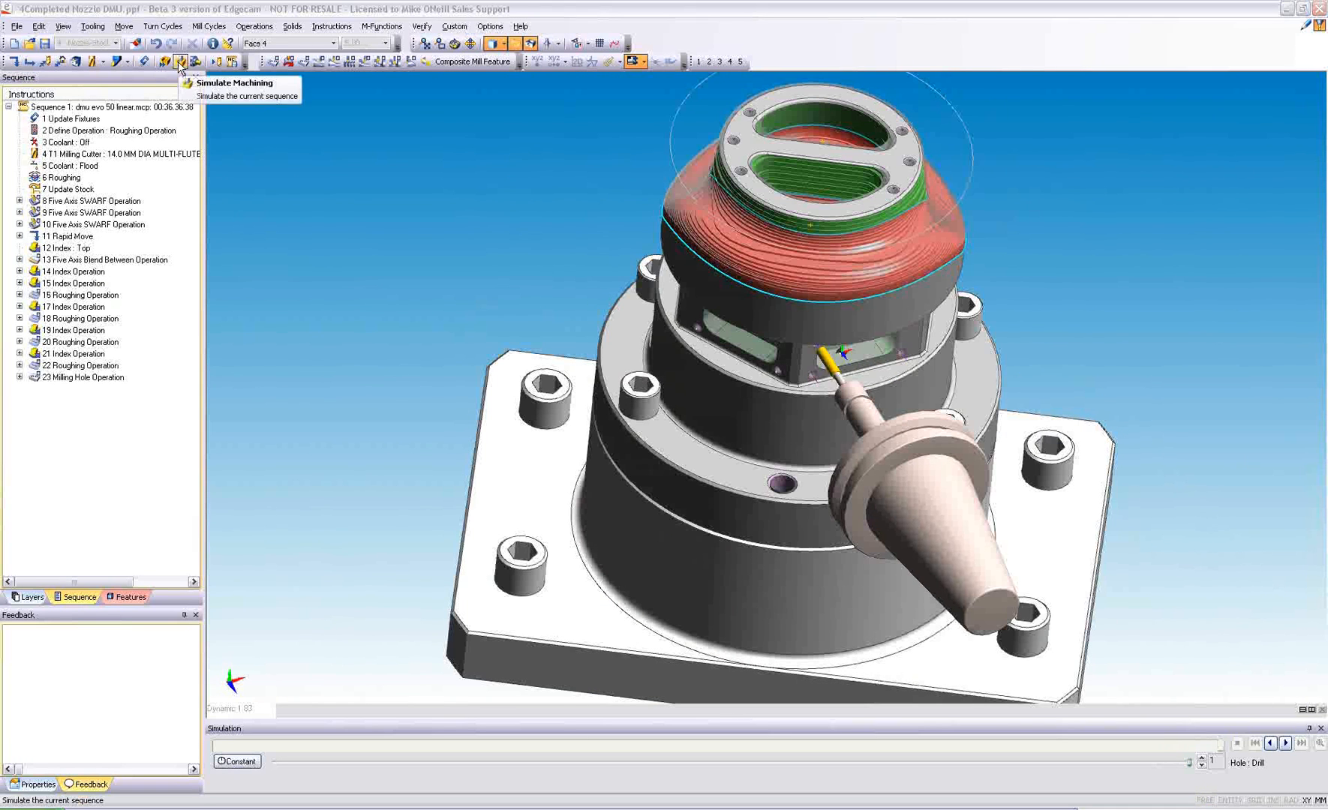
left_click(180, 63)
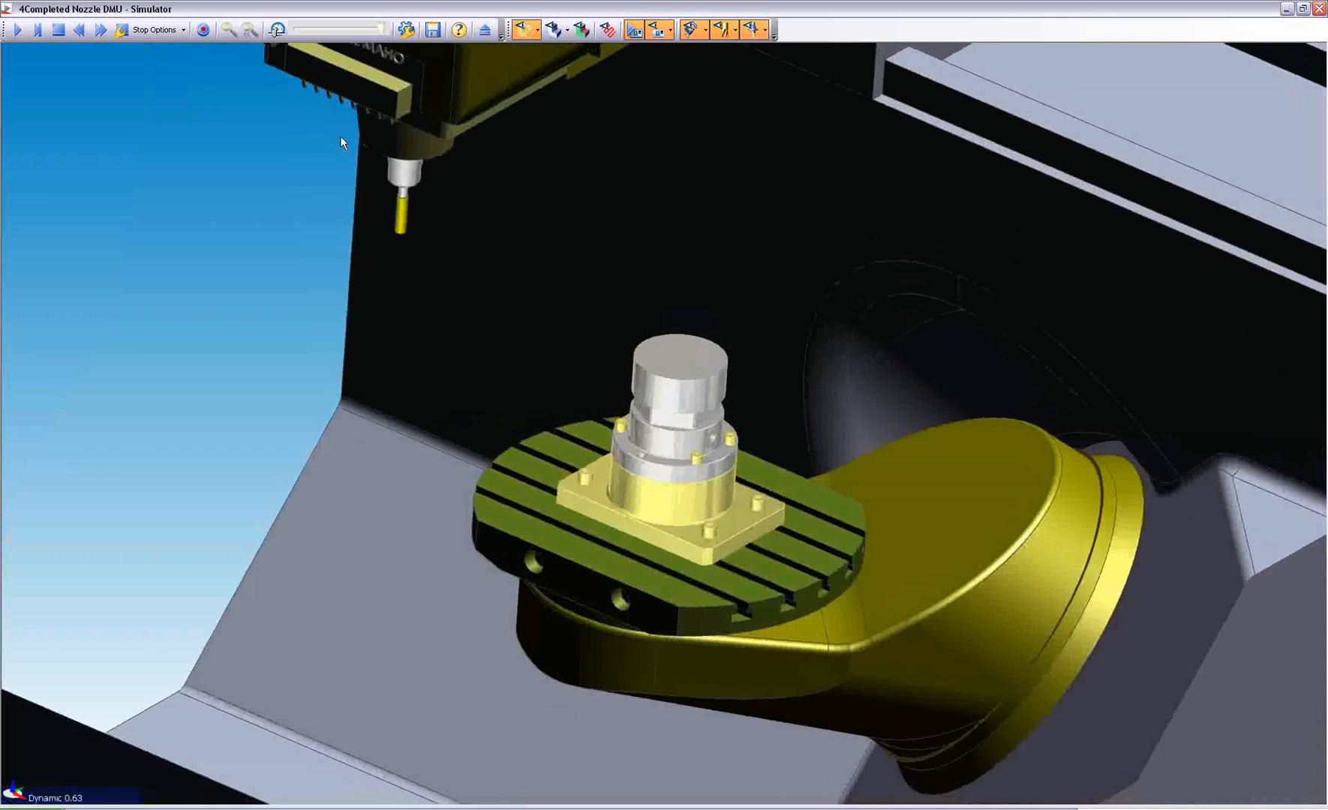
left_click(168, 30)
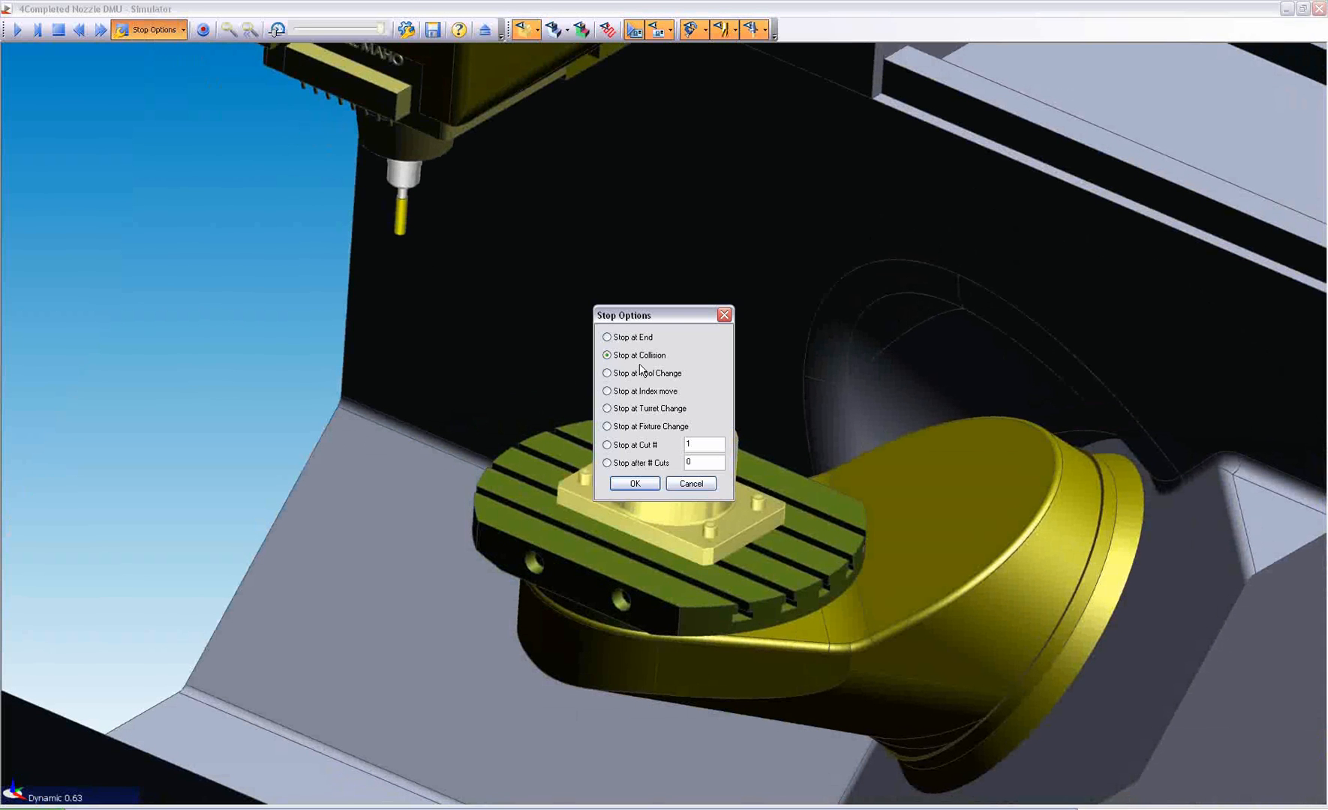
left_click(635, 484)
left_click(100, 30)
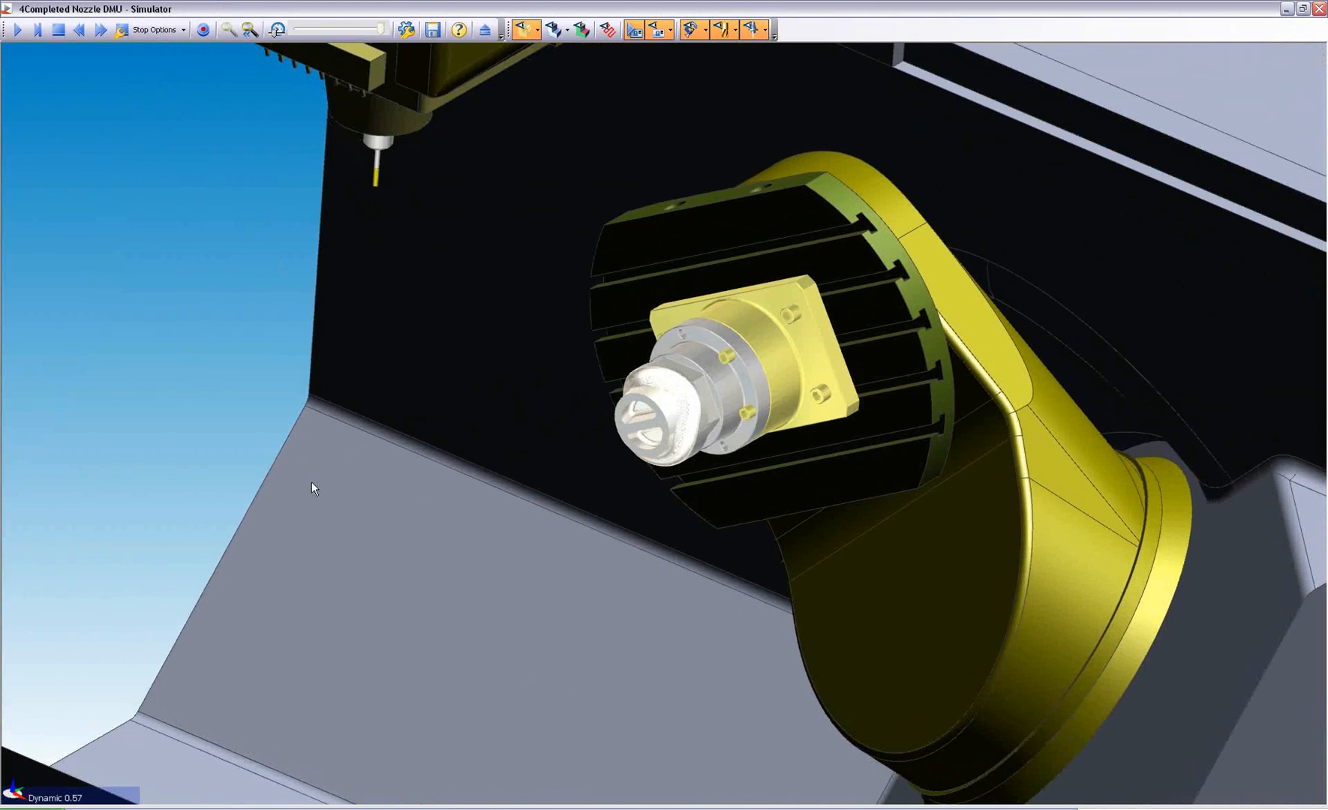
Step: Enable simulation speed control, reduce the speed to about half, and run the side-pocket machining with the nozzle in close-up
scroll(311, 482, "up", 2)
scroll(368, 459, "up", 2)
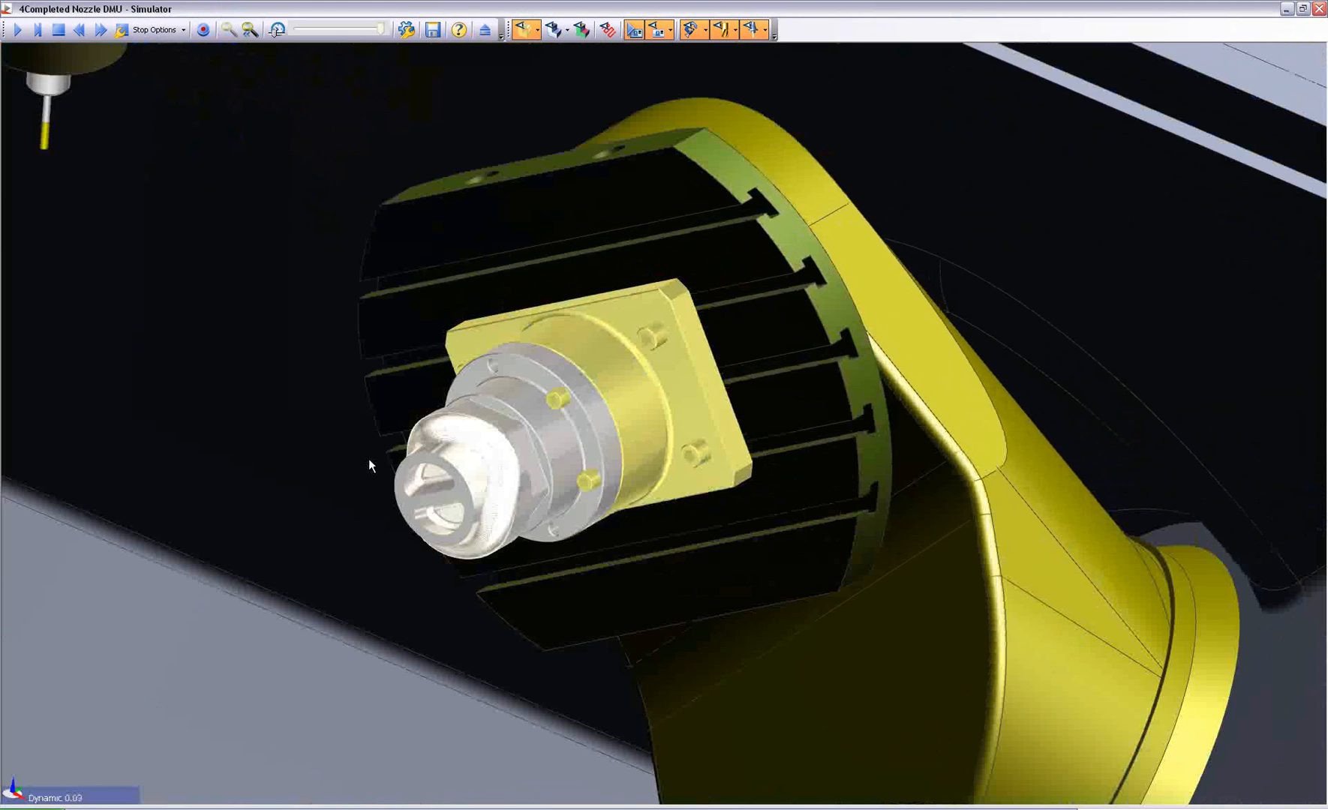
scroll(368, 458, "up", 1)
left_click(277, 30)
left_click_drag(381, 30, 339, 33)
left_click(37, 30)
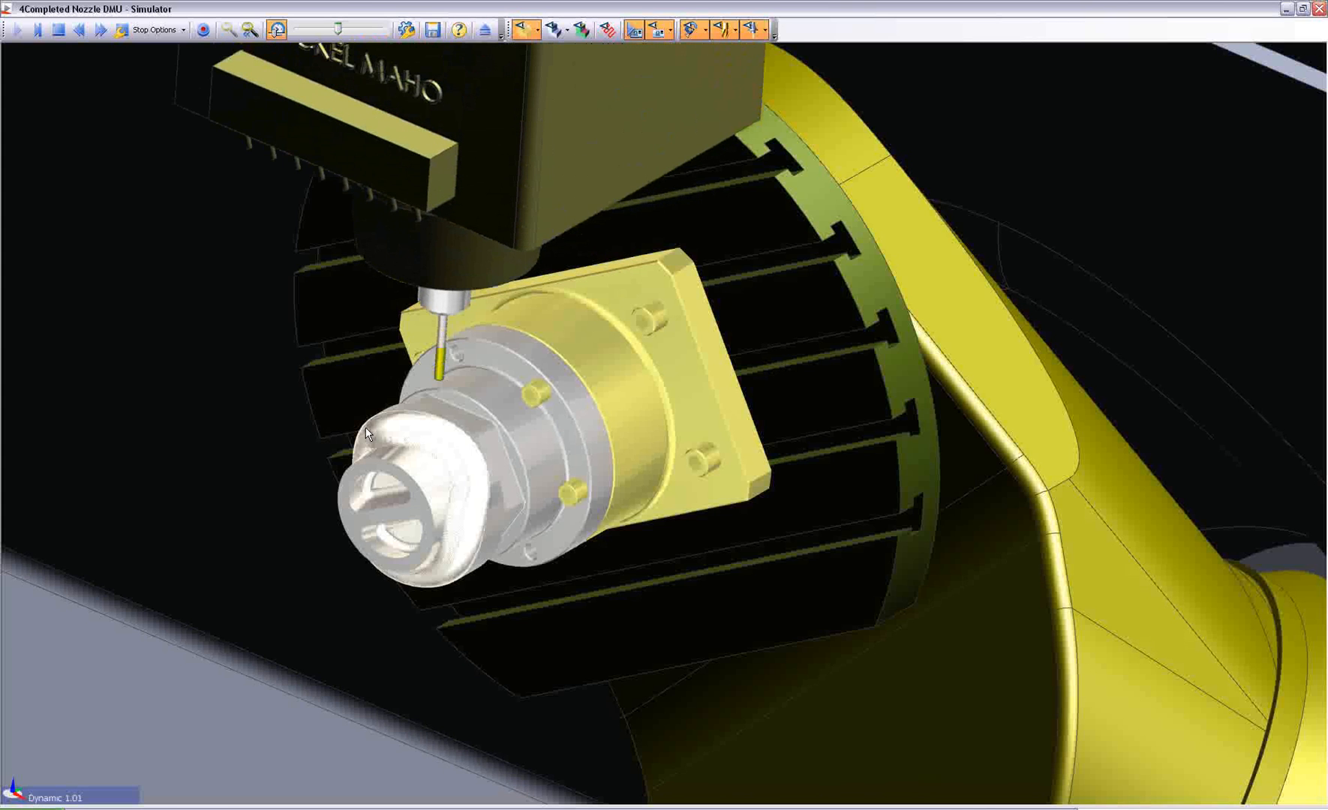
Step: Examine the side-pocket milling and hole drilling from close up, varying the simulation speed between the indexed faces
middle_click_drag(366, 426, 285, 373)
scroll(285, 373, "up", 3)
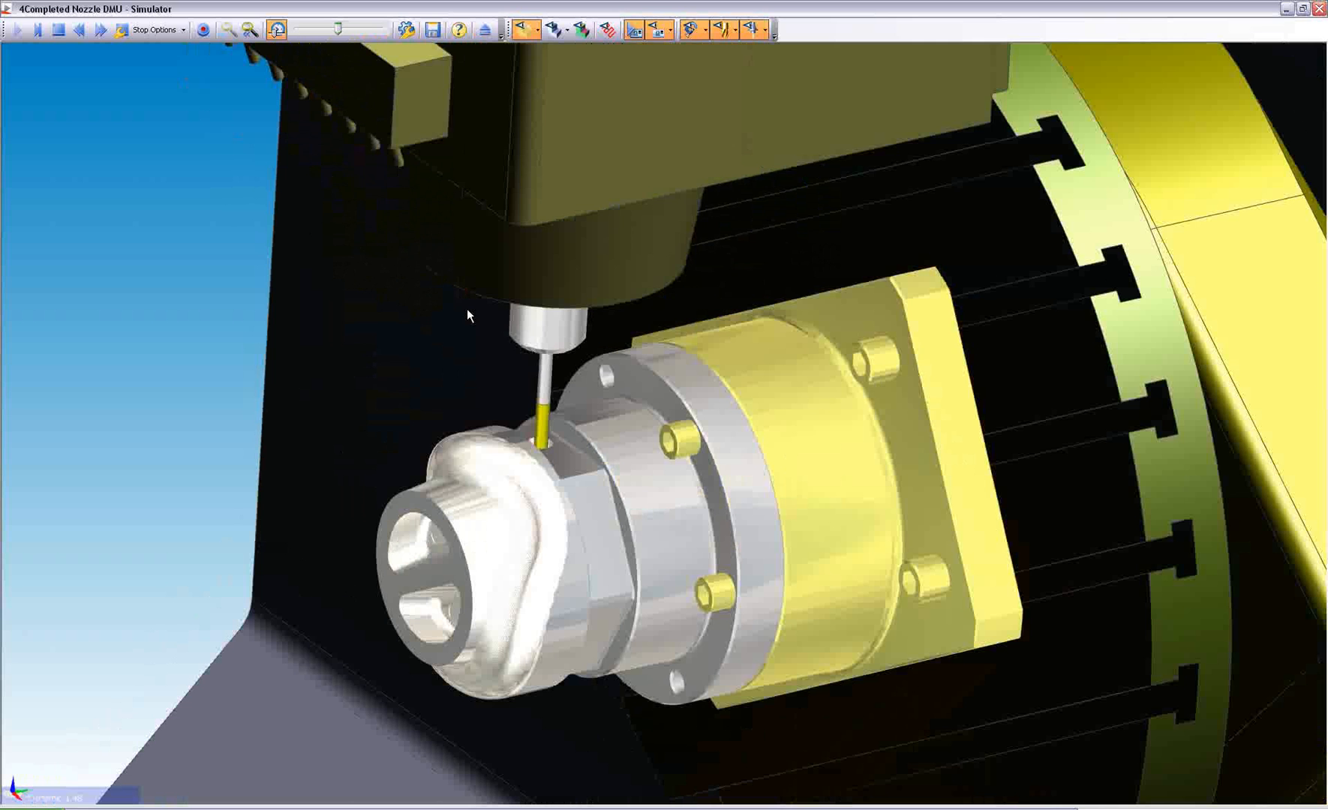
left_click_drag(343, 31, 350, 31)
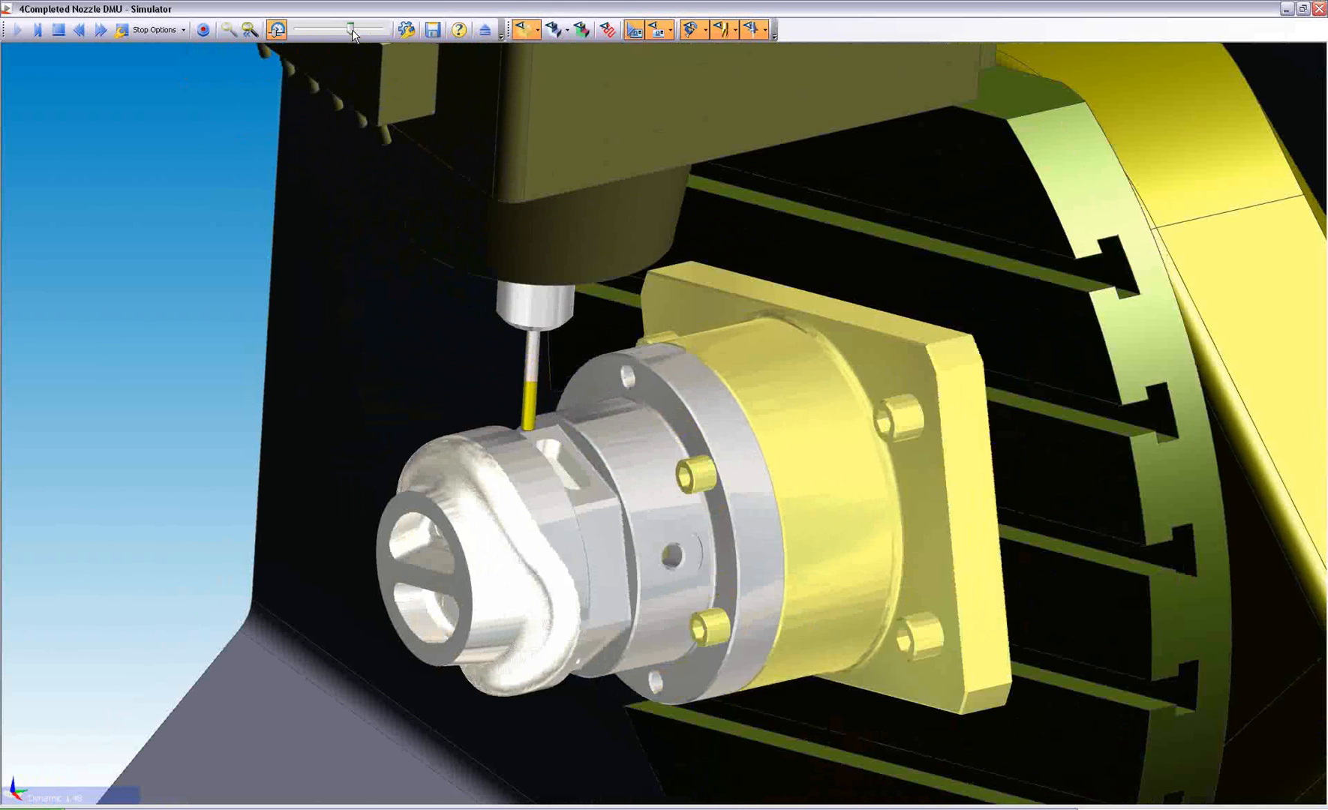
mouse_move(352, 30)
left_mouse_down()
mouse_move(329, 37)
mouse_move(345, 37)
left_mouse_up()
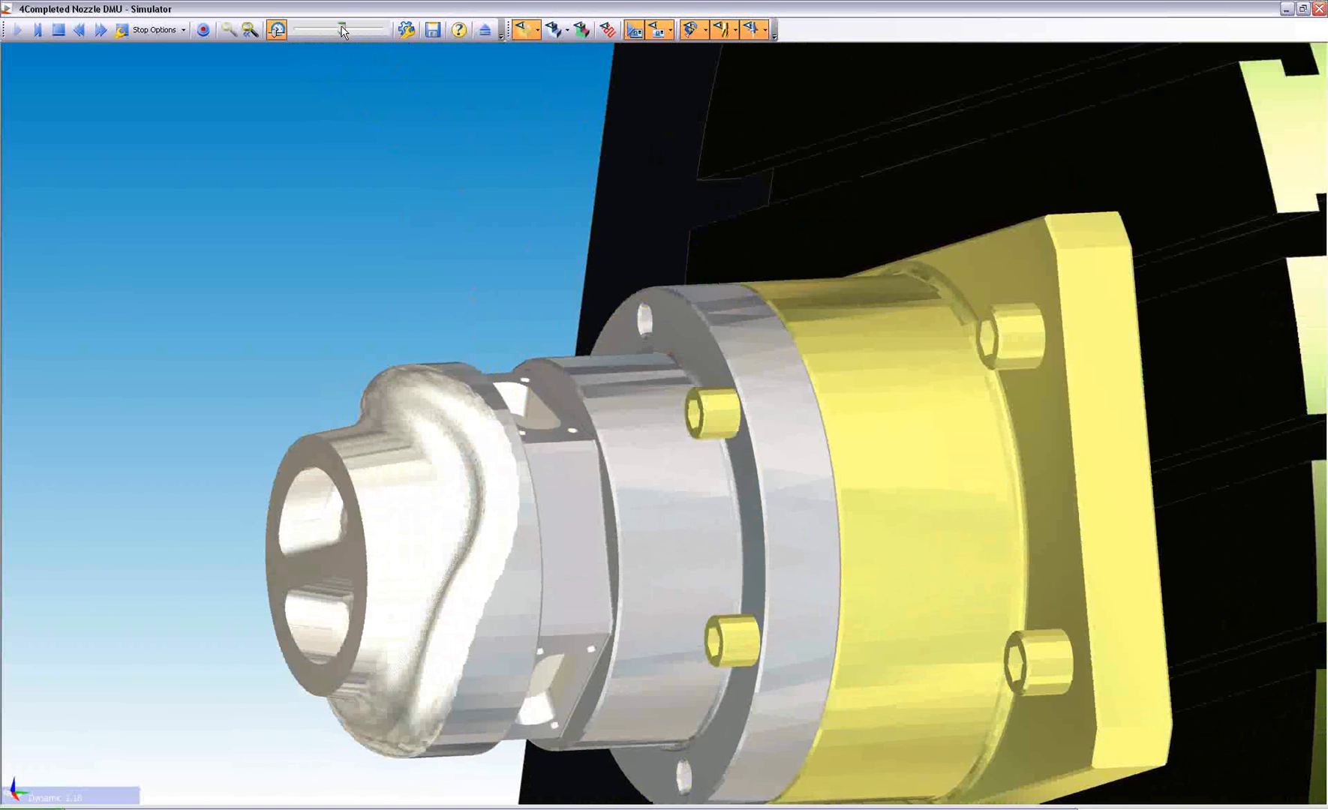
left_click_drag(342, 30, 359, 30)
left_click_drag(349, 41, 342, 284)
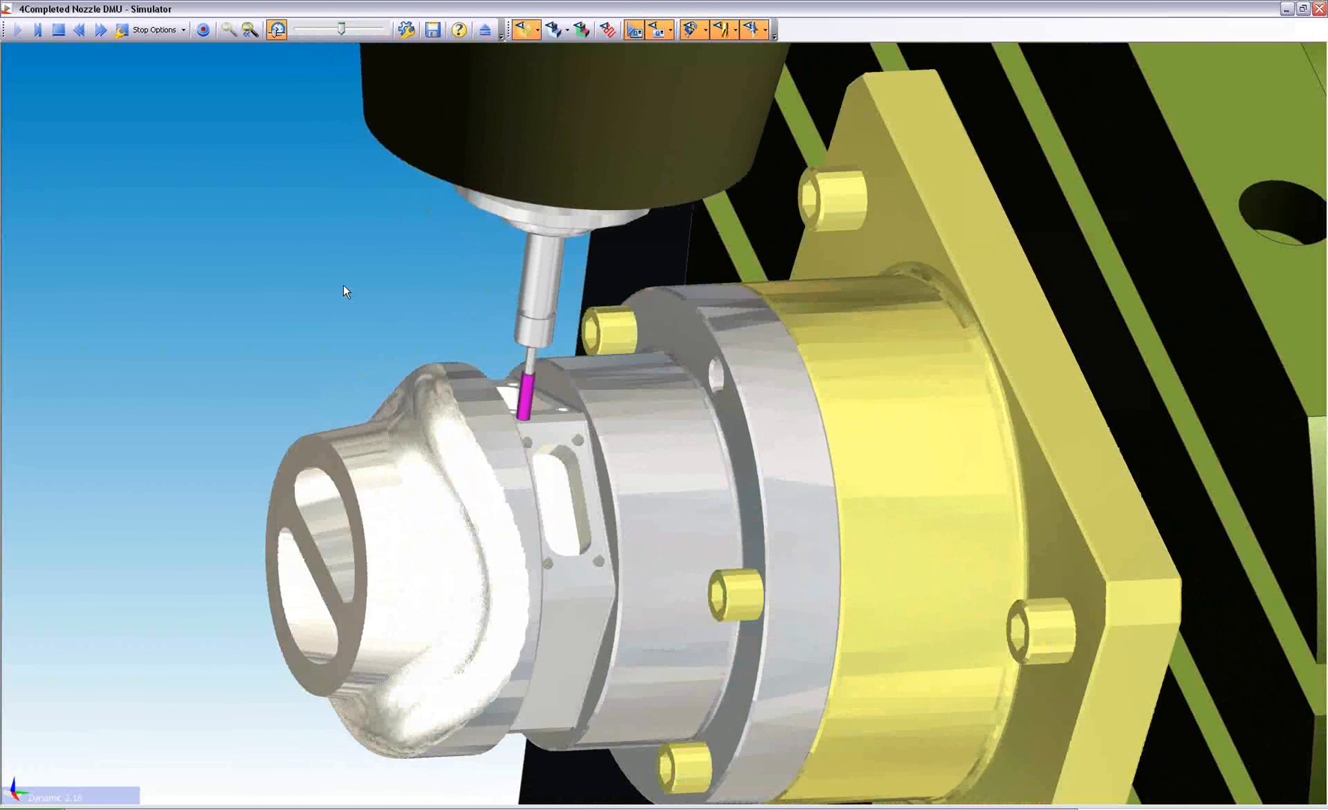
middle_click_drag(342, 285, 277, 490)
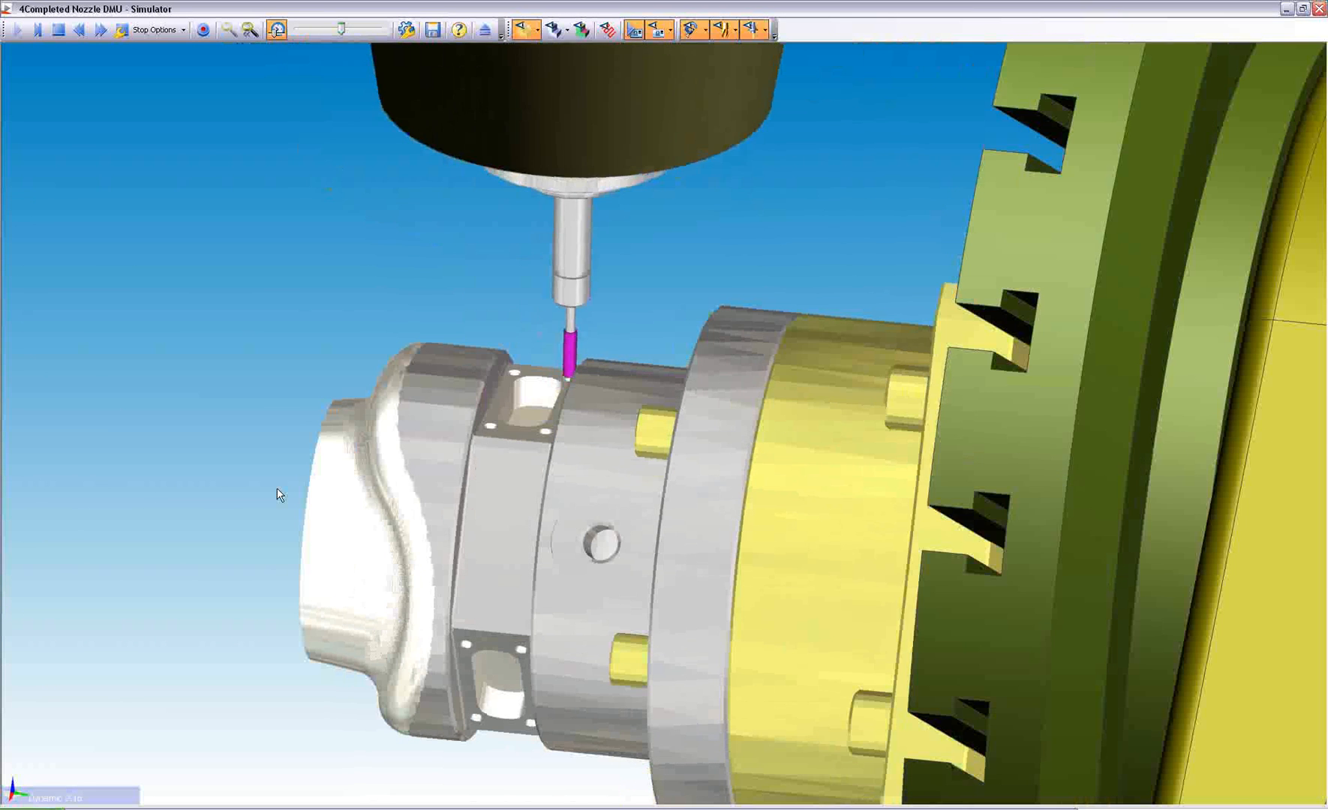